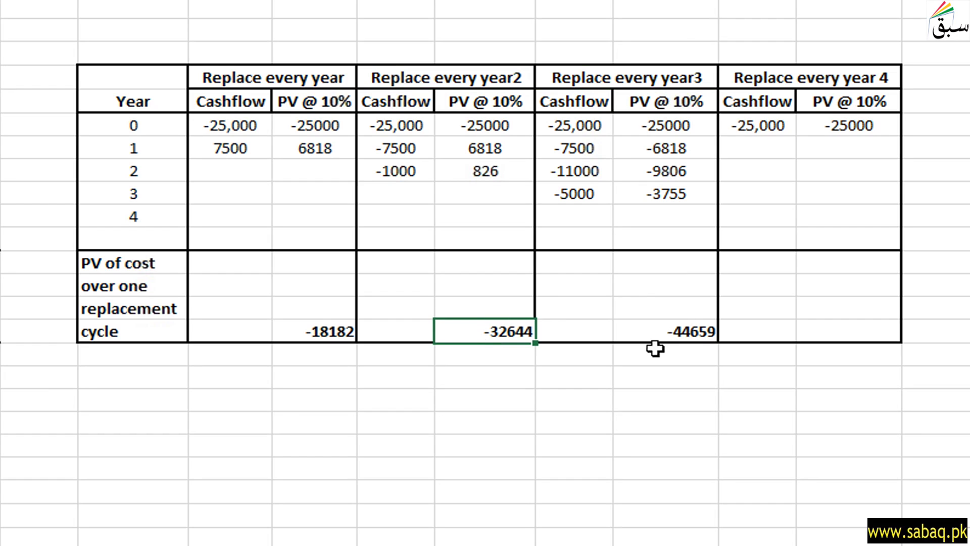
Paste the -7500 cashflow into year 1 of the "Replace every year 4" column.
click(663, 339)
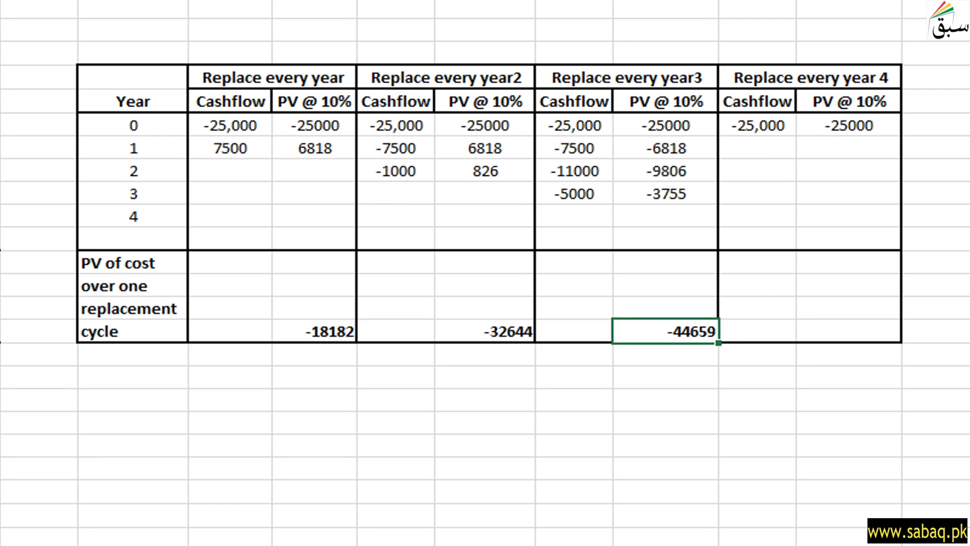
click(1, 147)
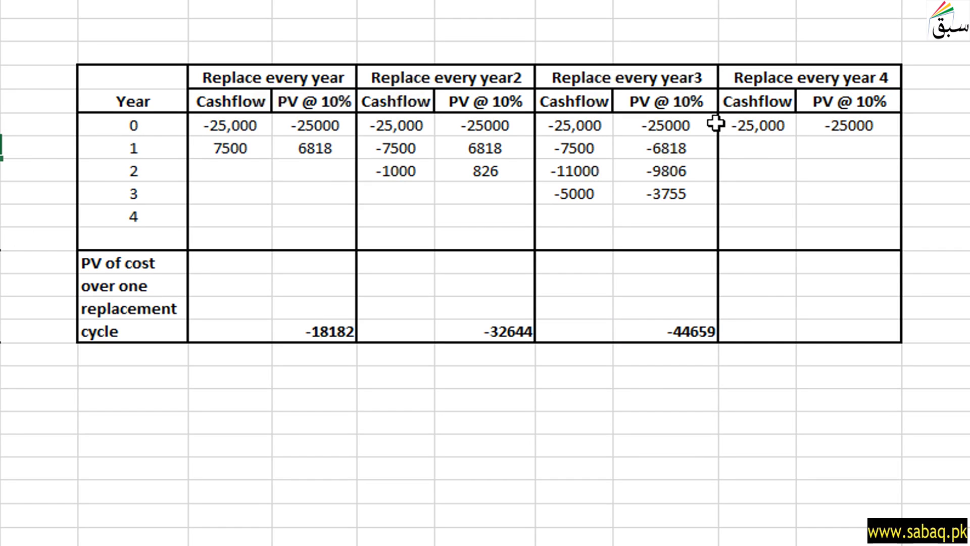
key(ctrl+c)
click(757, 147)
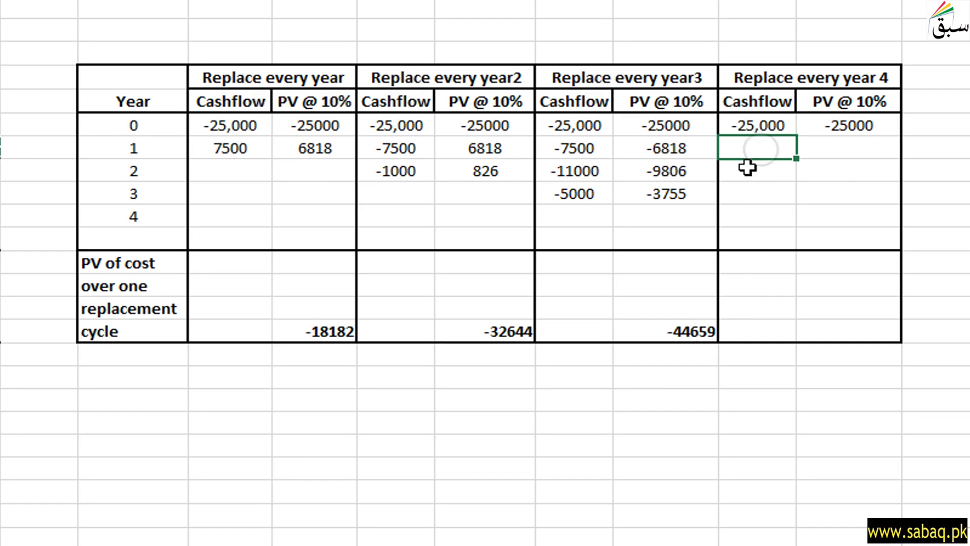
key(ctrl+v)
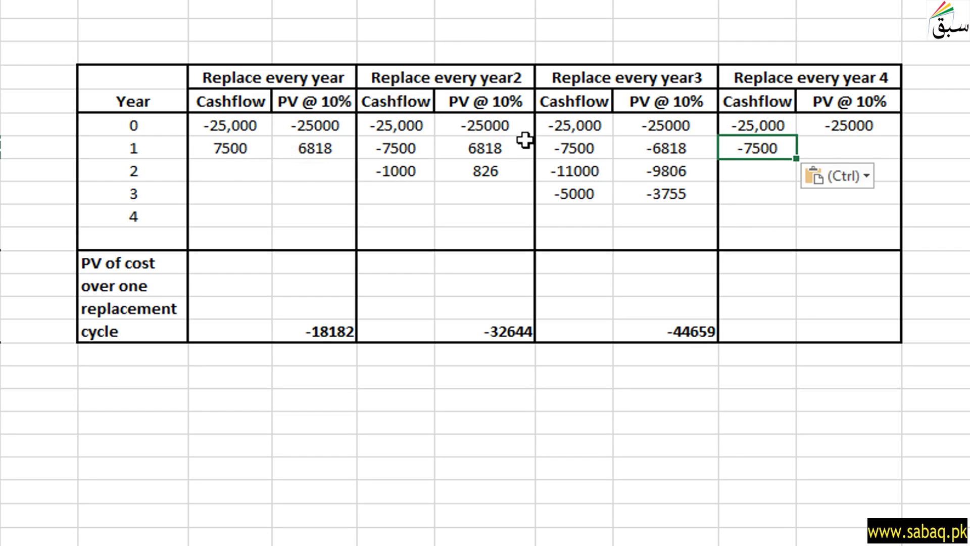
Paste the cashflows -11000 for year 2 and -12500 for year 3 into the "Replace every year 4" column.
click(428, 144)
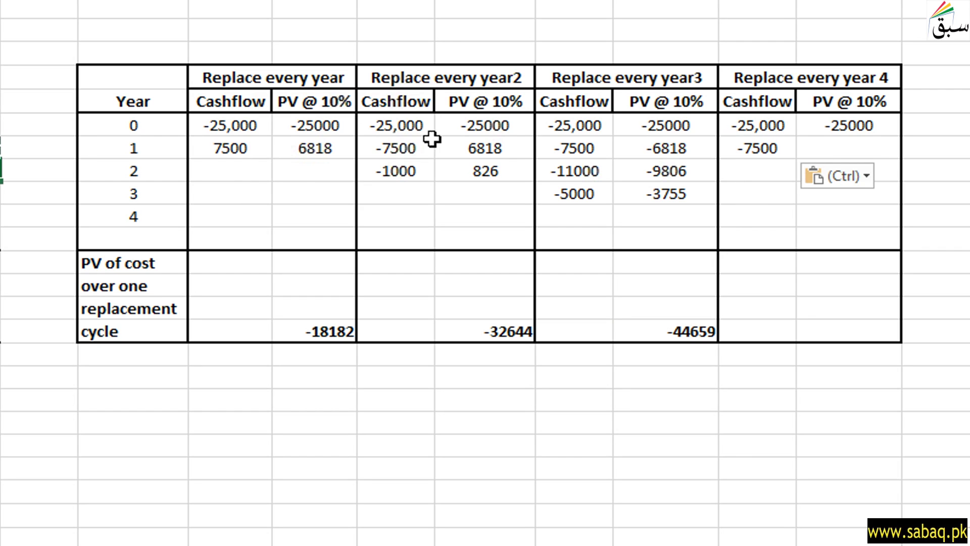
click(773, 170)
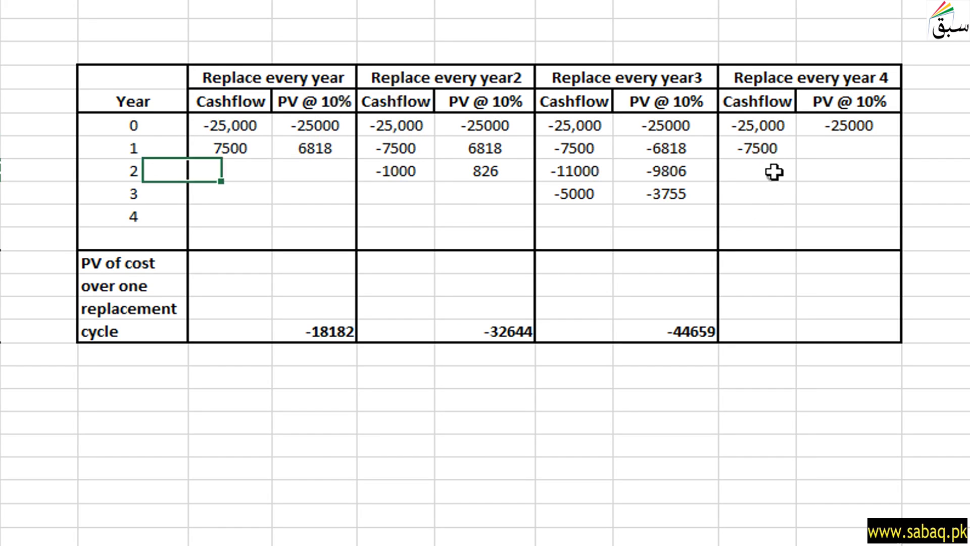
key(ctrl+v)
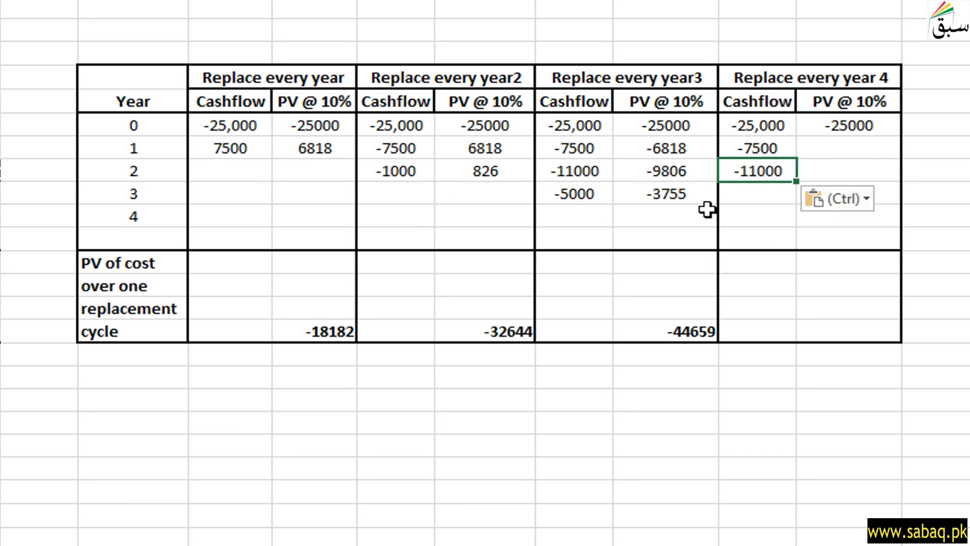
click(770, 191)
key(ctrl+v)
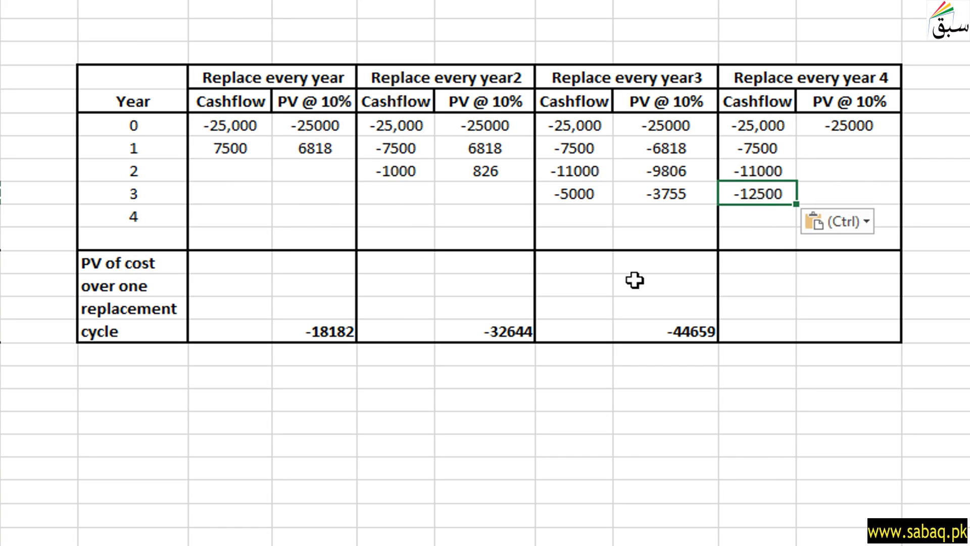
Examine the running costs and end-of-year resale values in the problem statement, along with the year 4 row of the solution table.
key(ctrl+Page_Up)
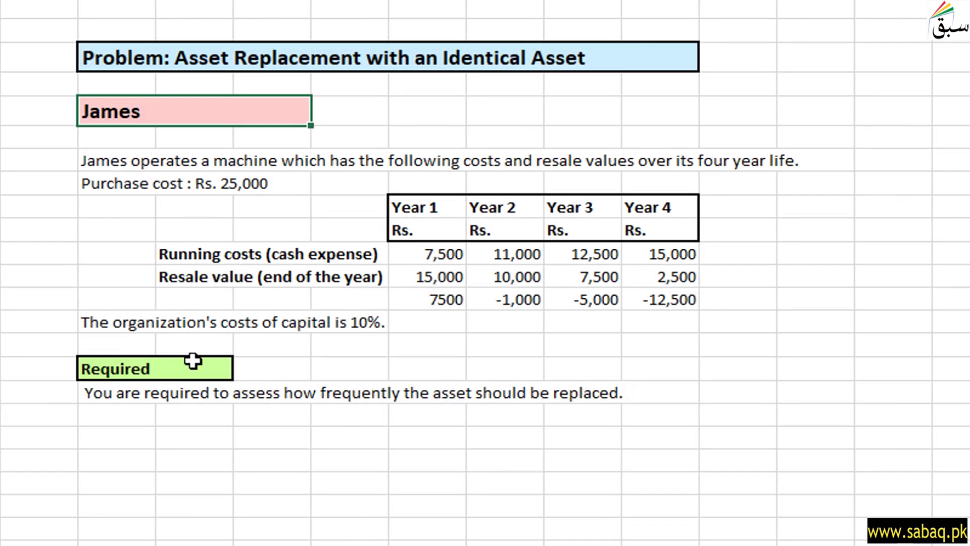
click(192, 254)
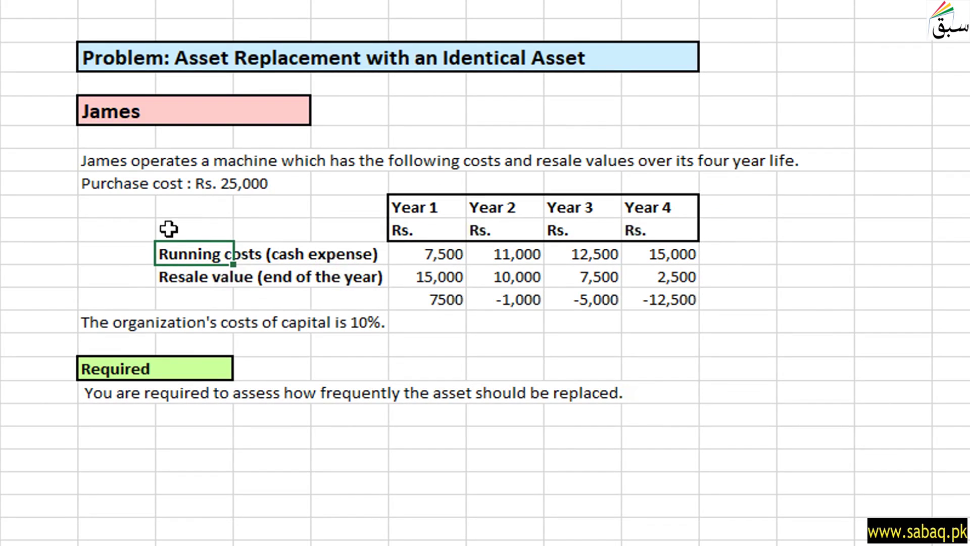
click(178, 282)
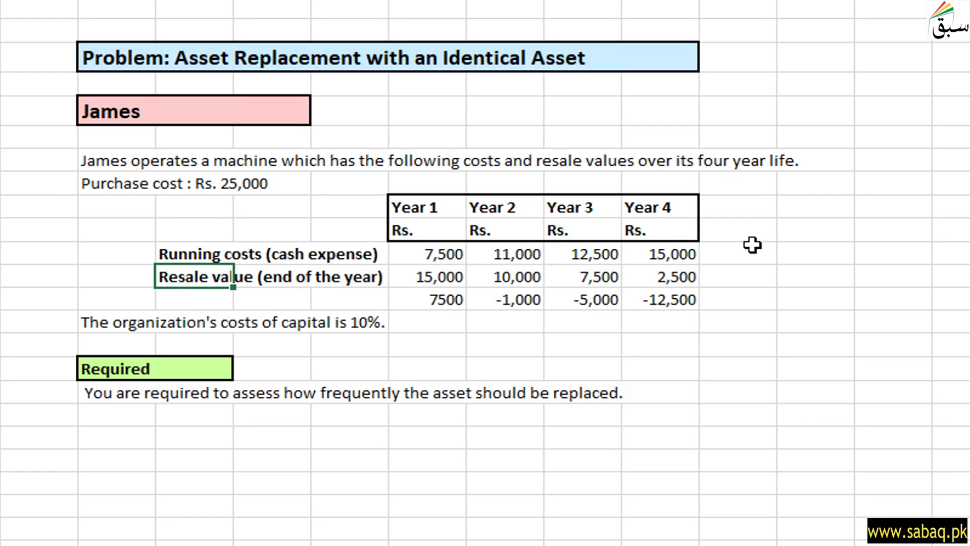
click(183, 254)
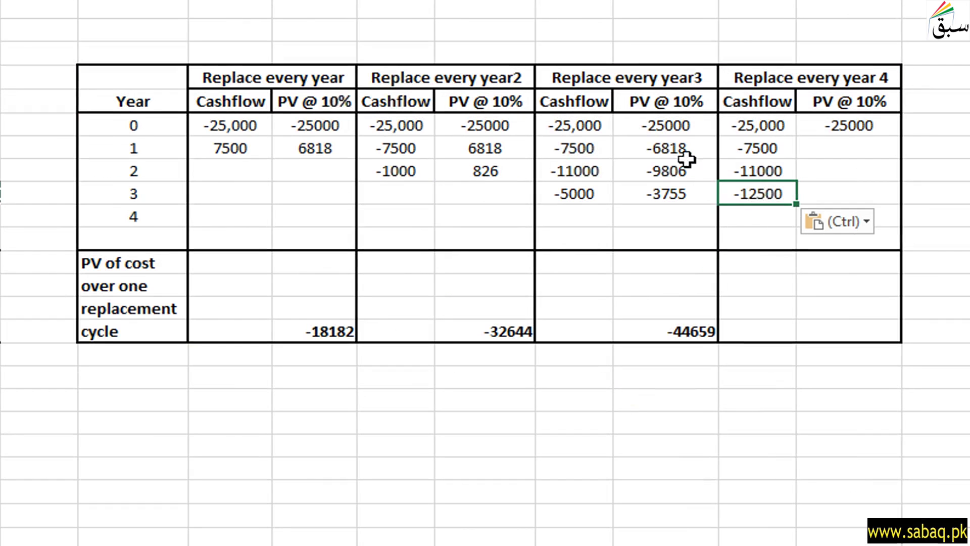
click(115, 219)
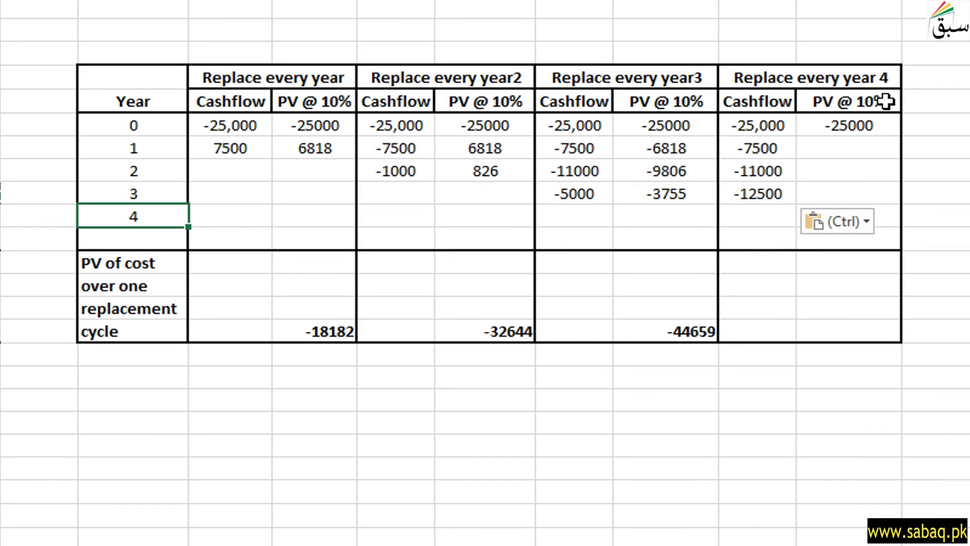
key(Delete)
In the problem sheet, calculate the Year 4 net figure as resale value minus running costs with =Q12-Q11.
key(ctrl+Page_Up)
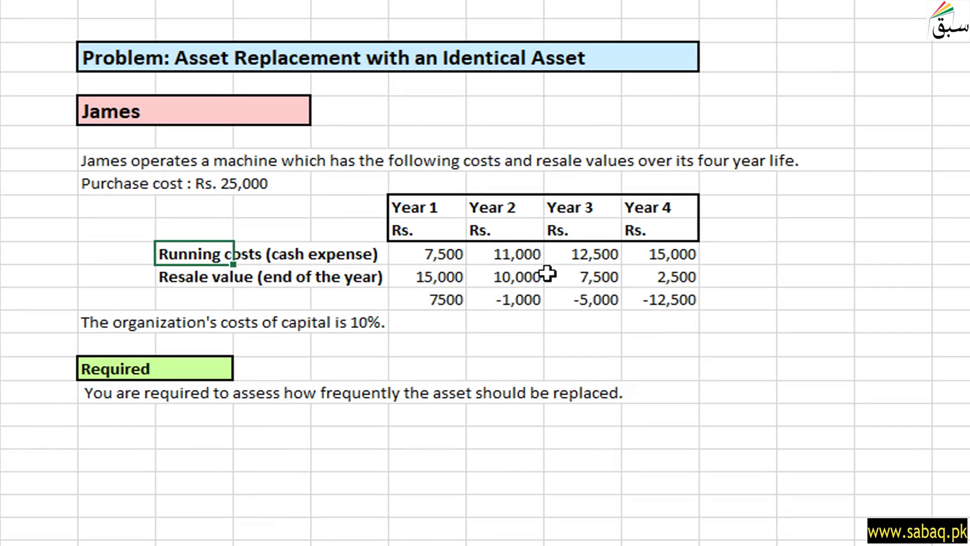
click(665, 320)
click(672, 300)
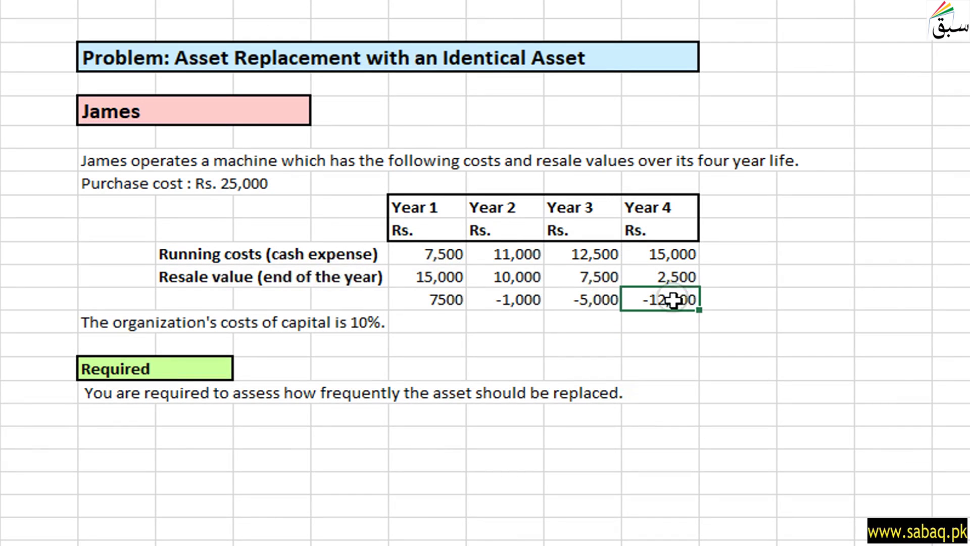
text(=)
click(650, 276)
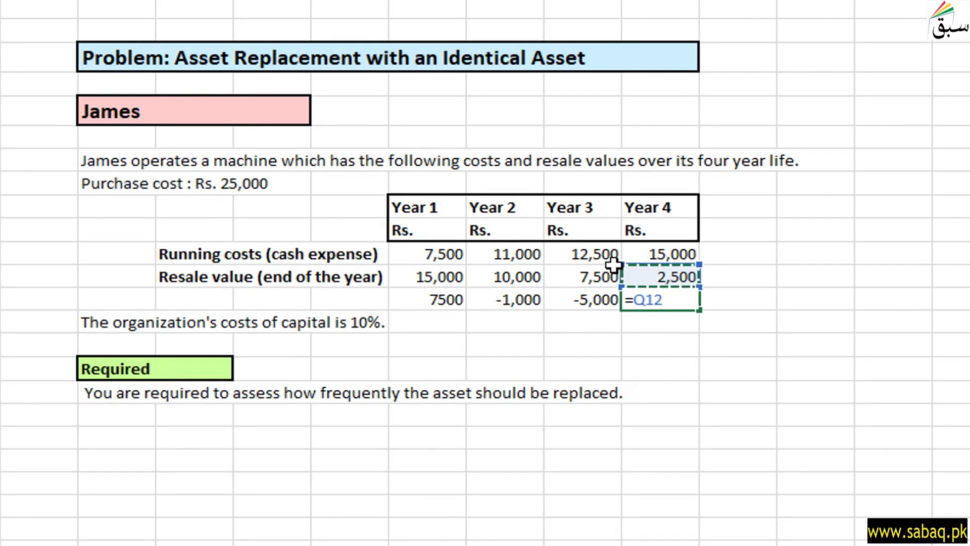
text(-)
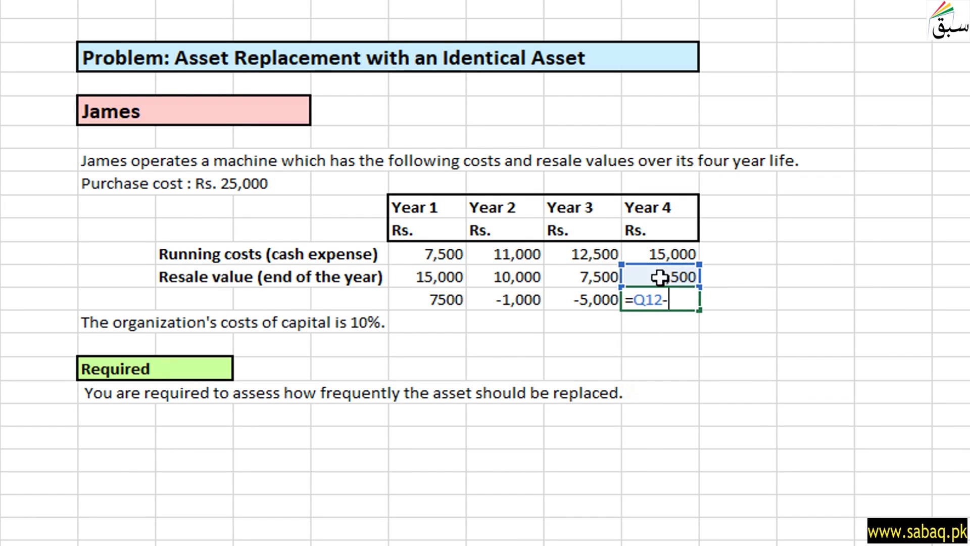
click(667, 253)
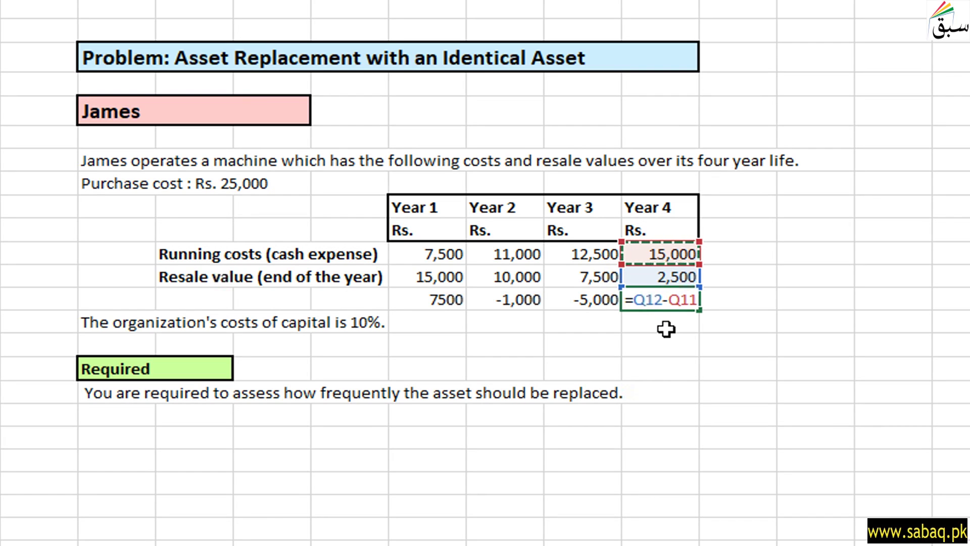
key(Return)
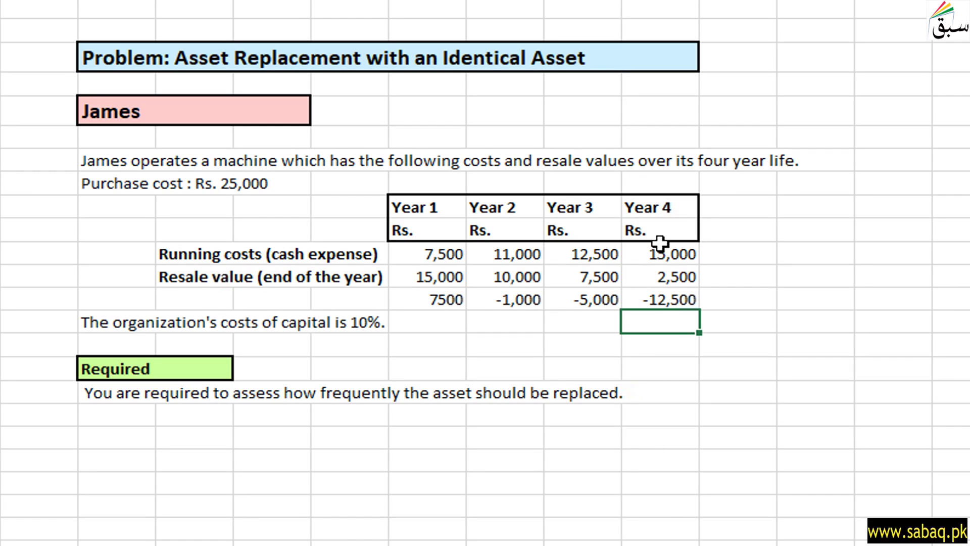
Check the Year 4 costs and resale value, and paste -12500 as the year 4 cashflow in the "Replace every year 4" column.
click(688, 307)
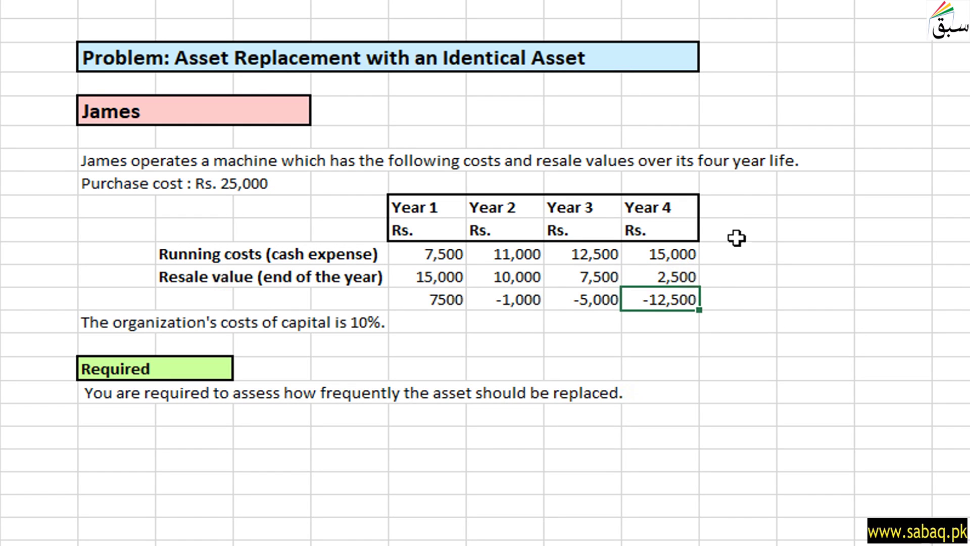
click(688, 253)
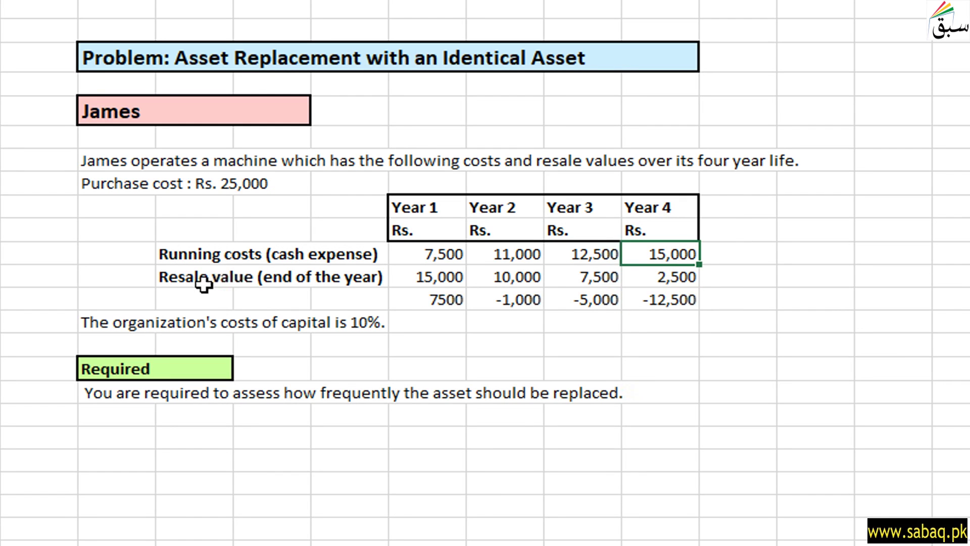
click(656, 276)
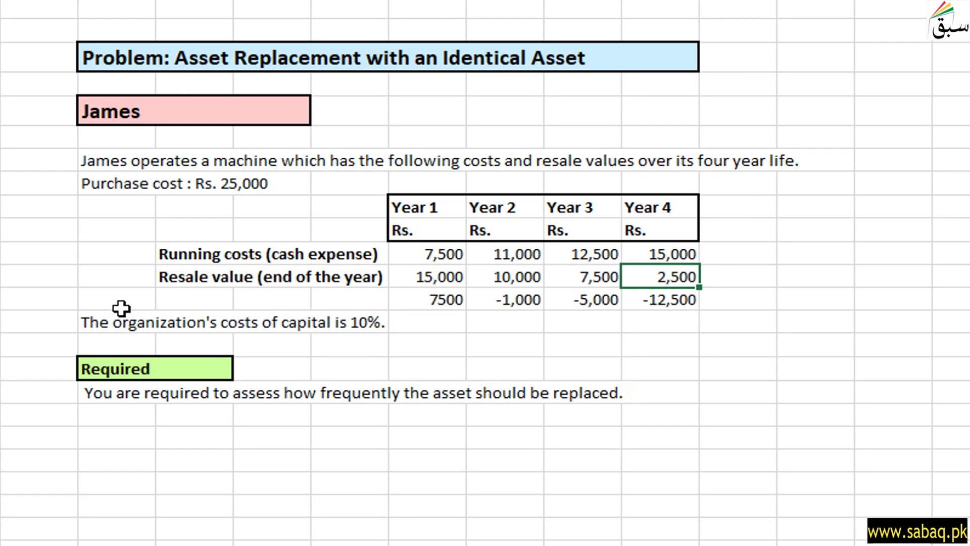
click(657, 300)
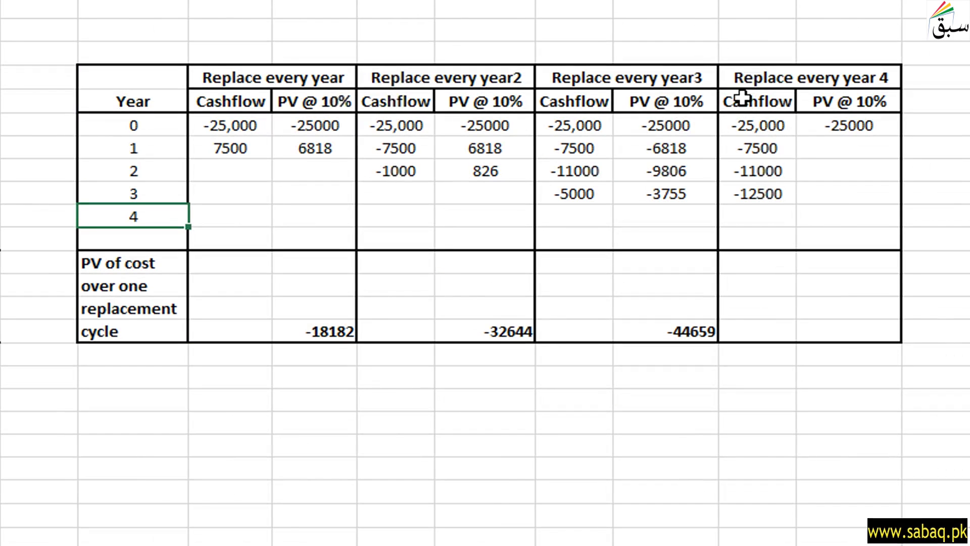
click(1, 215)
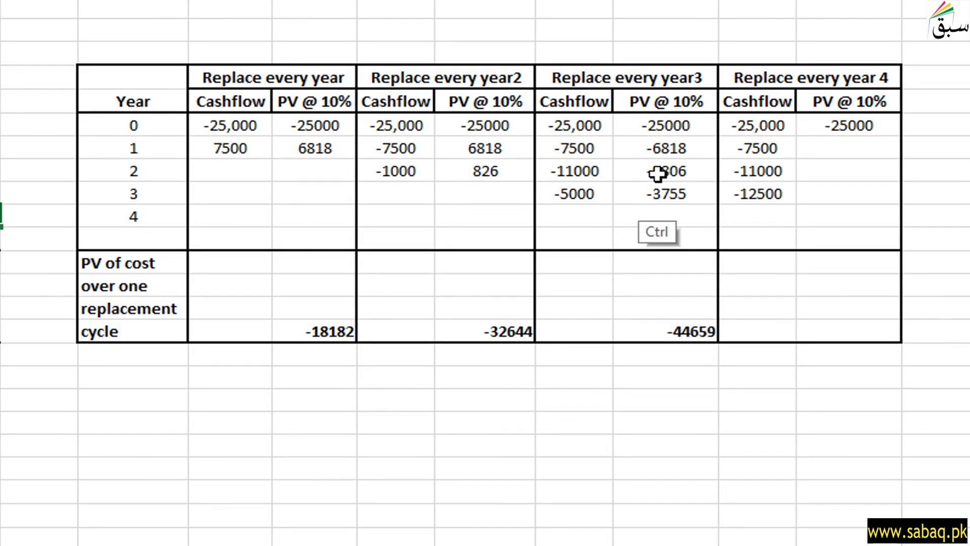
click(768, 220)
text(-12500)
click(749, 292)
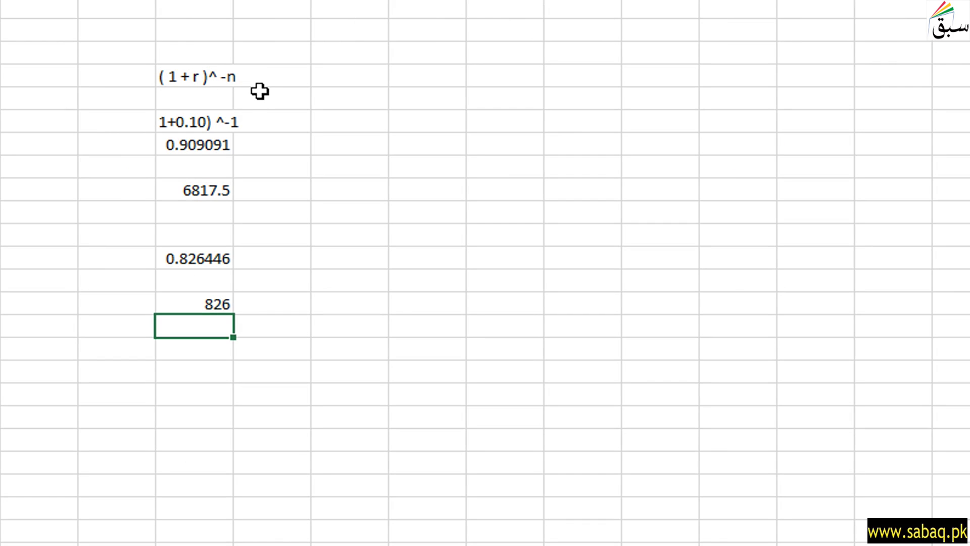
Review the discount factors and calculate the year 1 PV @ 10% under "Replace every year 4" with =0.909*Q7.
click(192, 146)
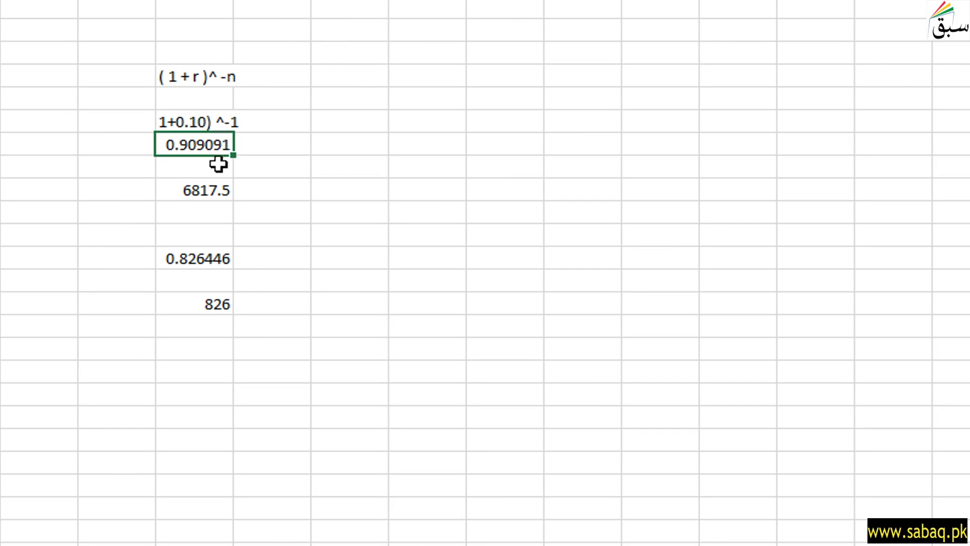
click(181, 258)
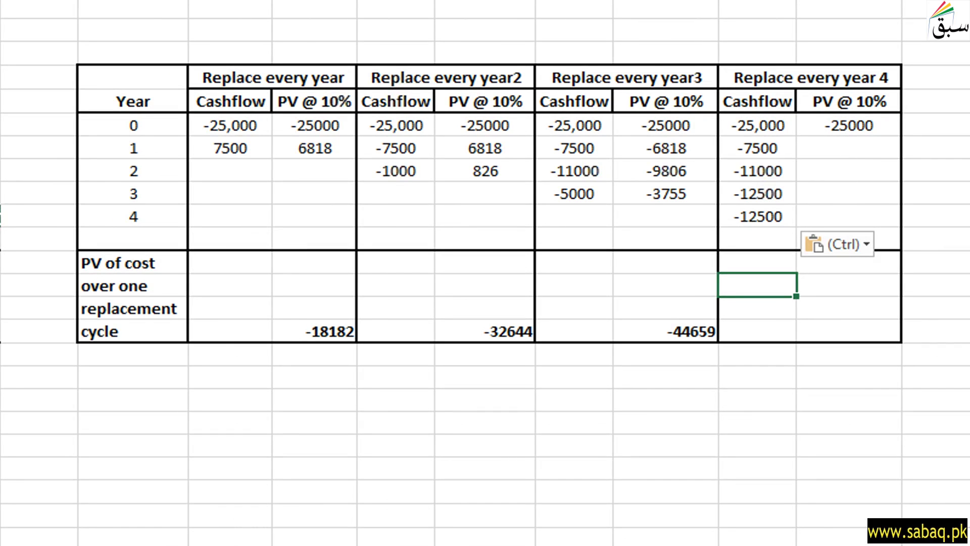
click(862, 147)
text(=0.909)
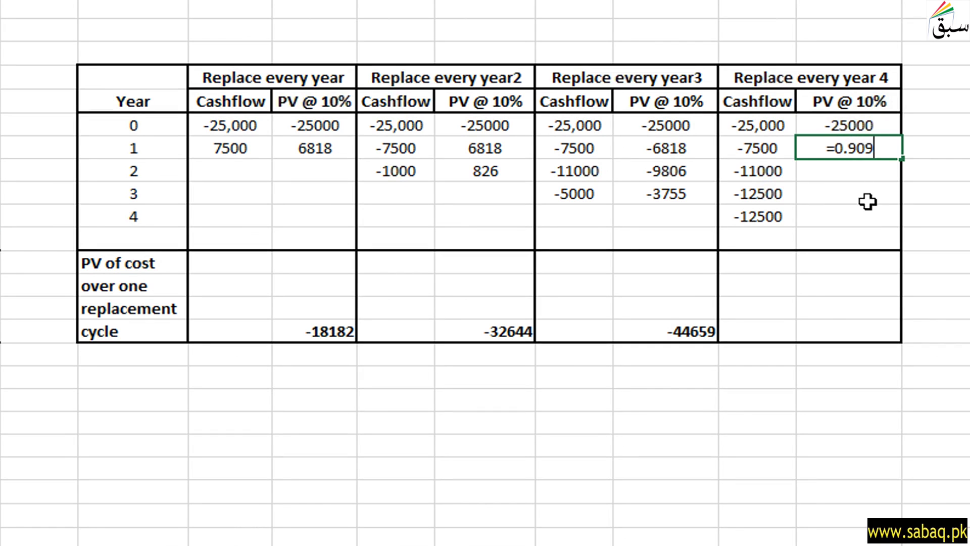
text(*)
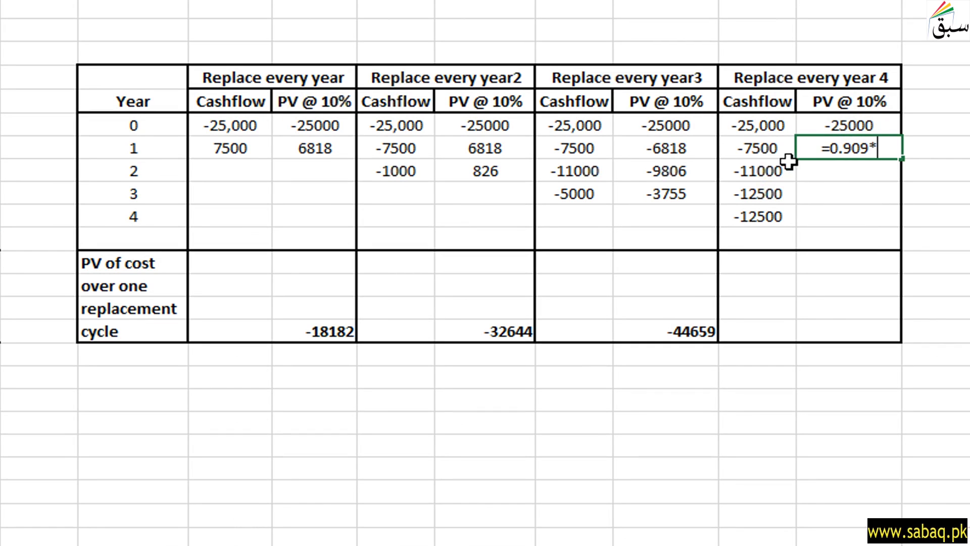
click(762, 151)
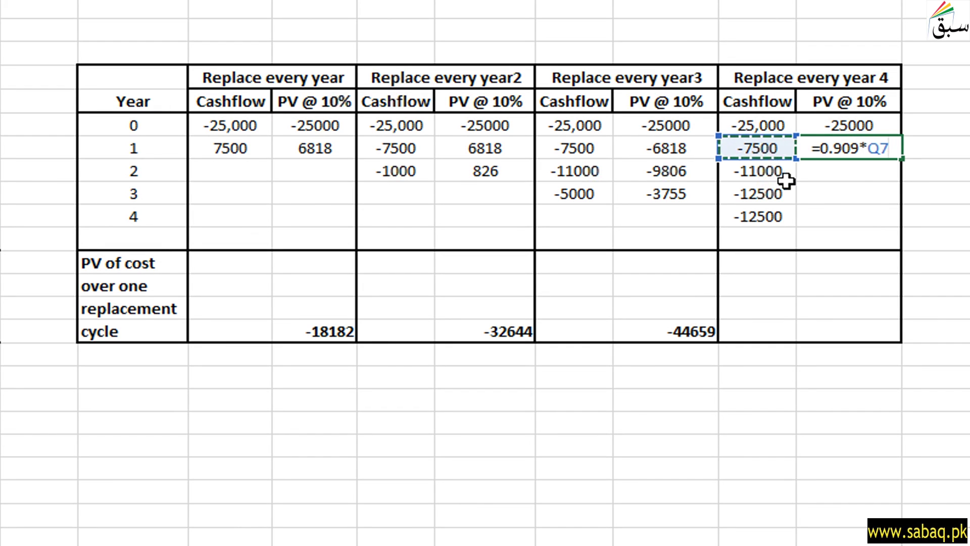
key(Return)
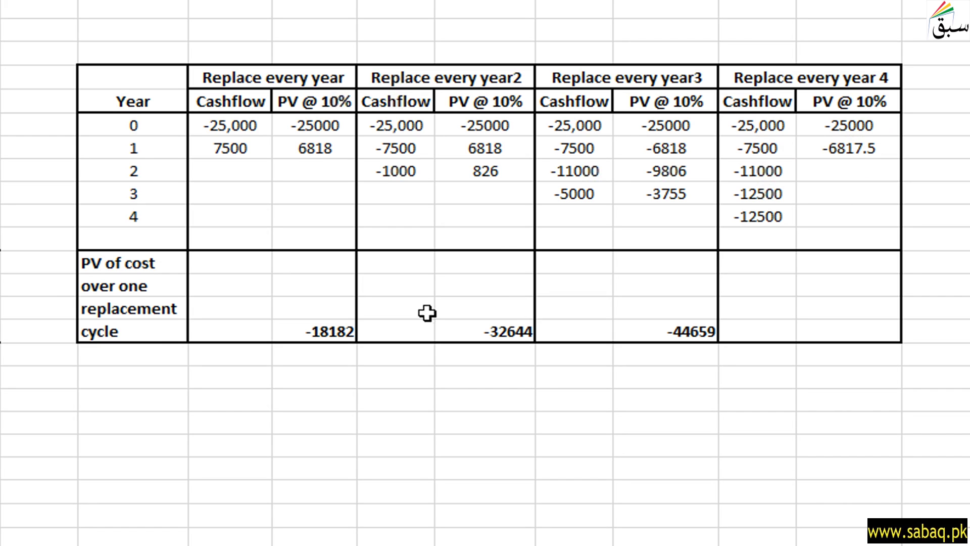
Paste the present values -6818, -9086, -9388 and -8538 for years 1 to 4 into the "Replace every year 4" PV @ 10% column.
key(ctrl)
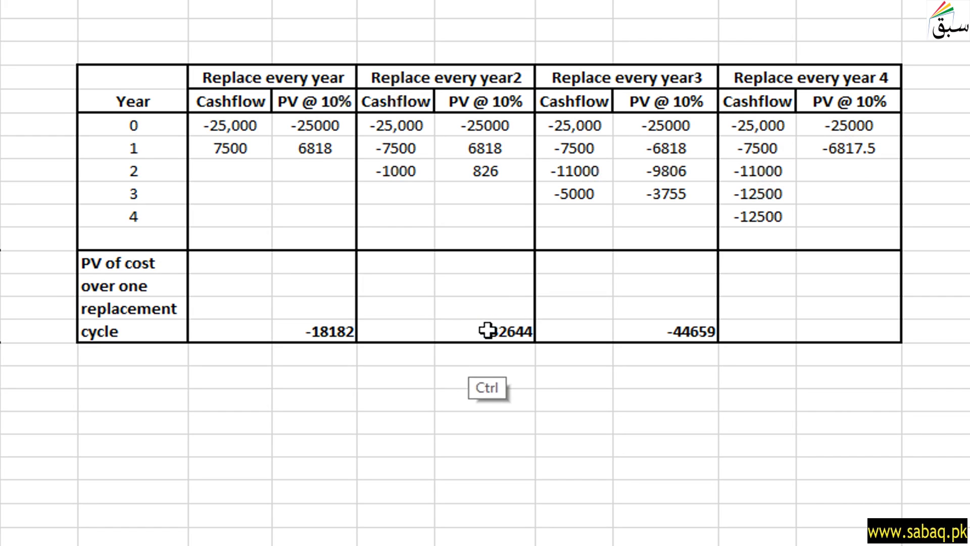
click(857, 155)
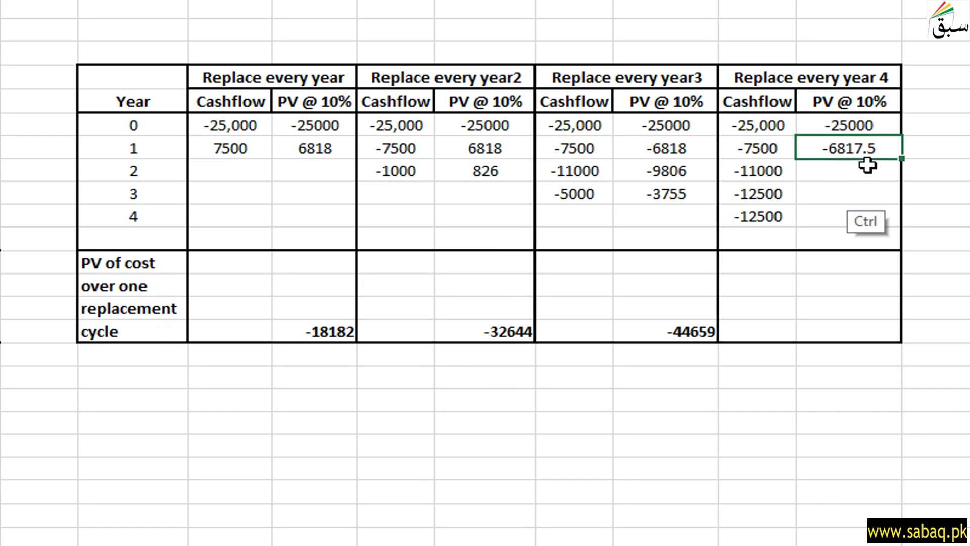
text(-6818)
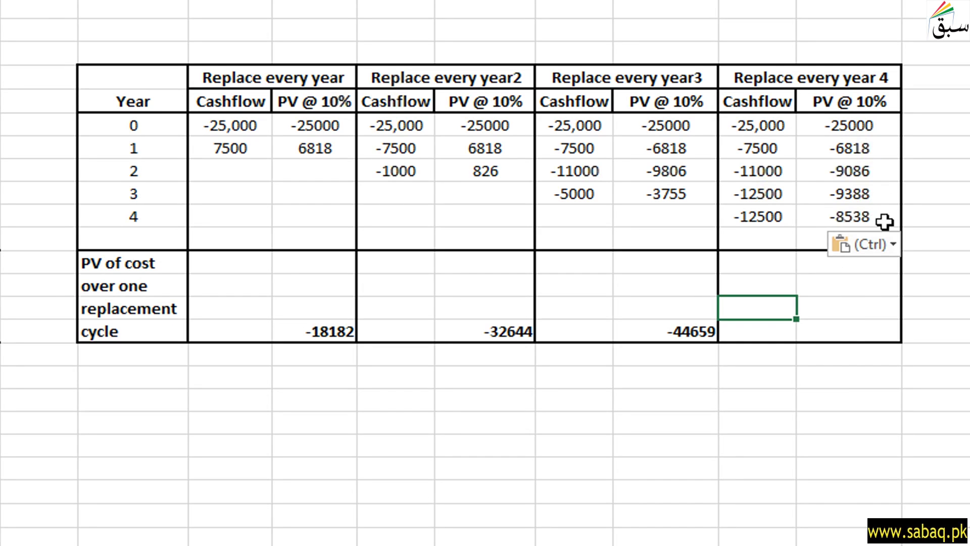
click(874, 148)
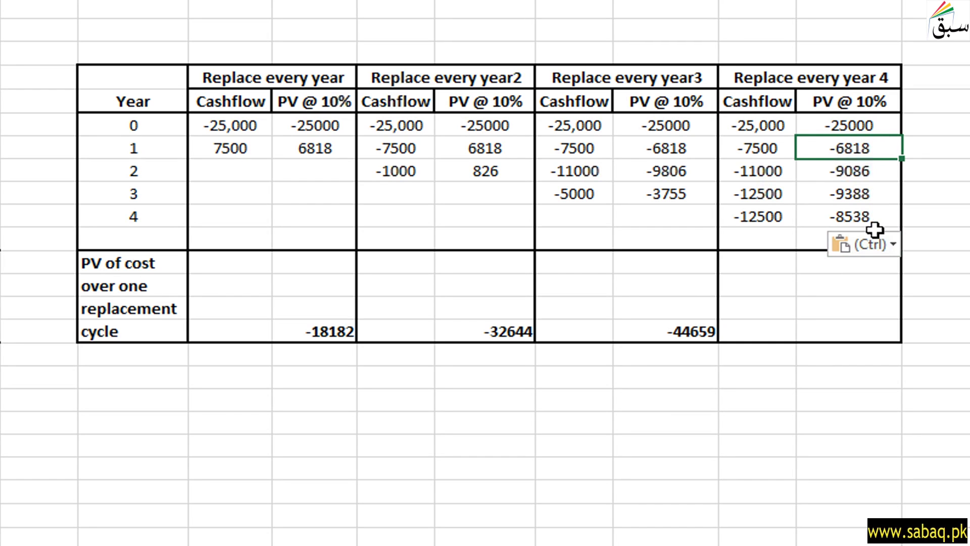
Total the "Replace every year 4" present values in the PV of cost row with =R6+R7+R8+R9+R10.
click(853, 332)
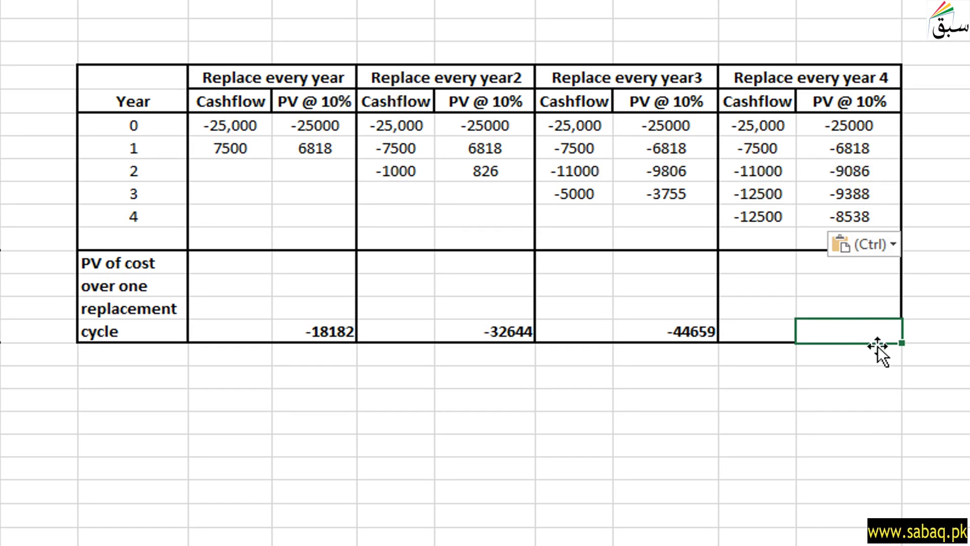
text(=)
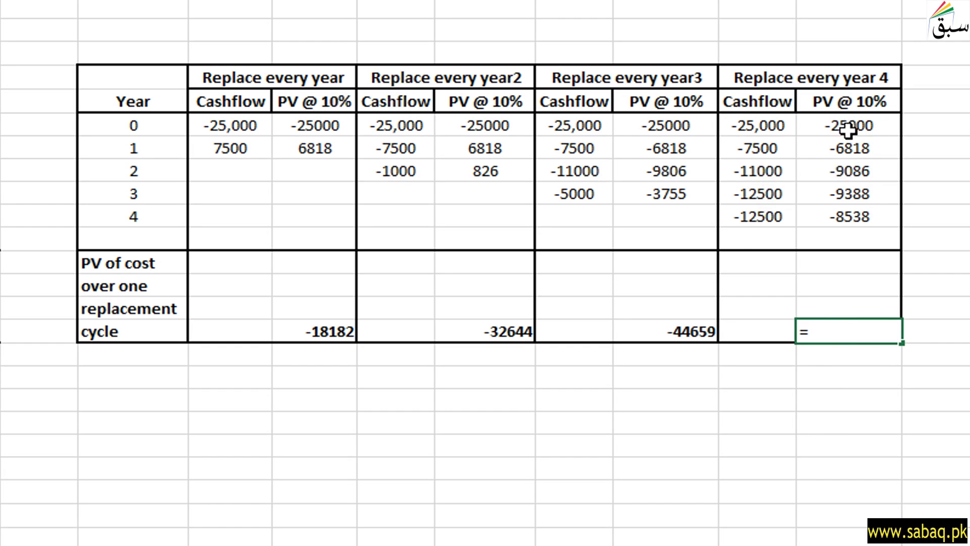
click(842, 126)
text(+)
click(862, 148)
text(+)
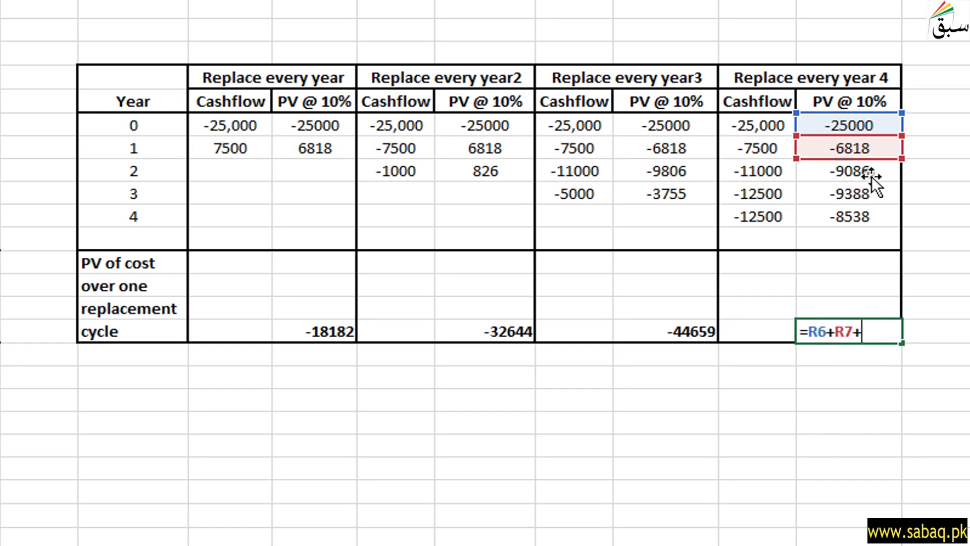
click(869, 172)
text(+)
click(870, 194)
text(+)
click(873, 222)
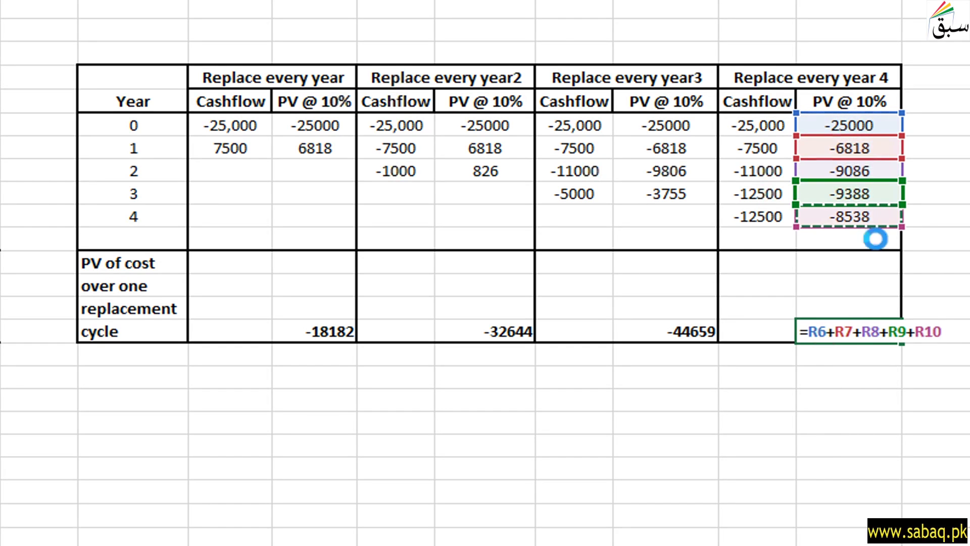
key(Return)
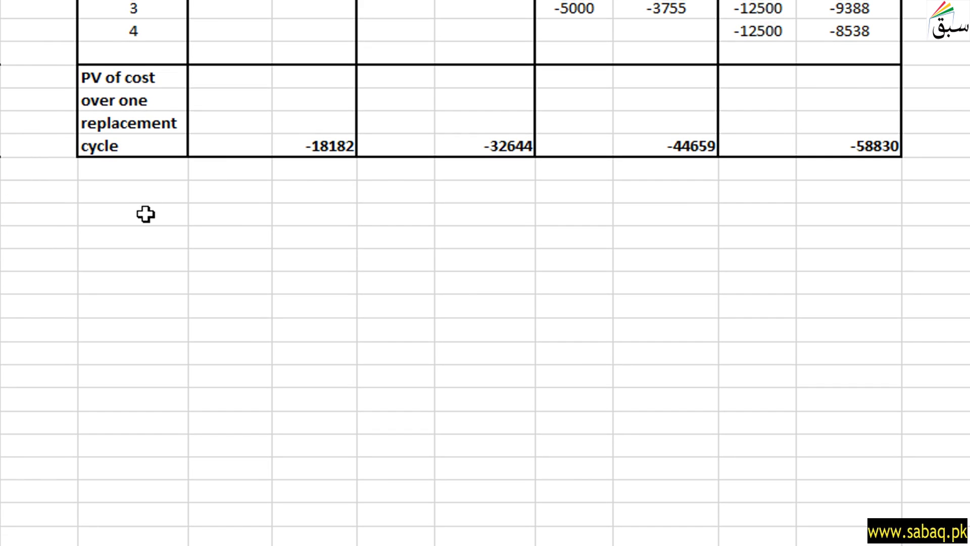
Paste the lines "Calculate the equivalent Annual cost" and "Discount rate 10%" below the replacement cycle table, and save the workbook.
click(180, 219)
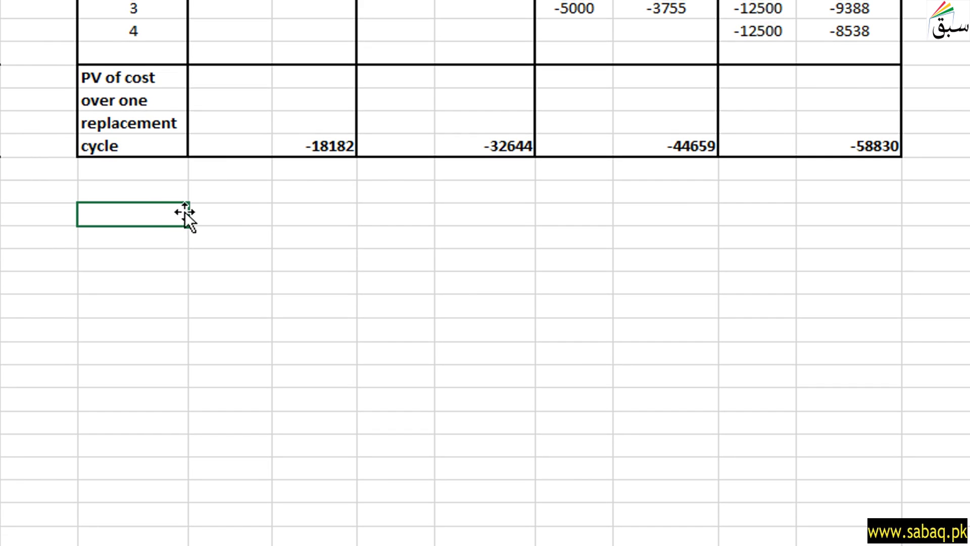
text(Calculate the equivalent Annual cost)
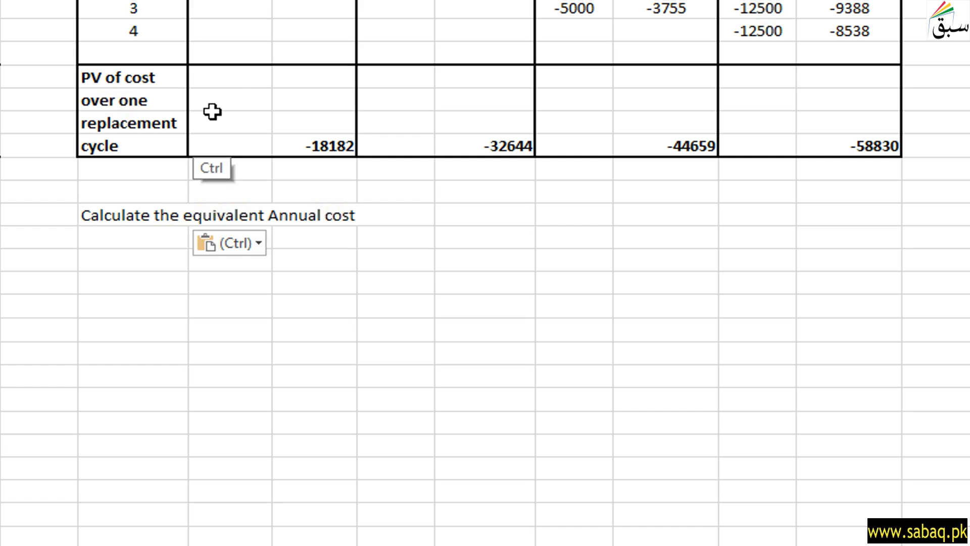
key(ctrl+s)
click(174, 246)
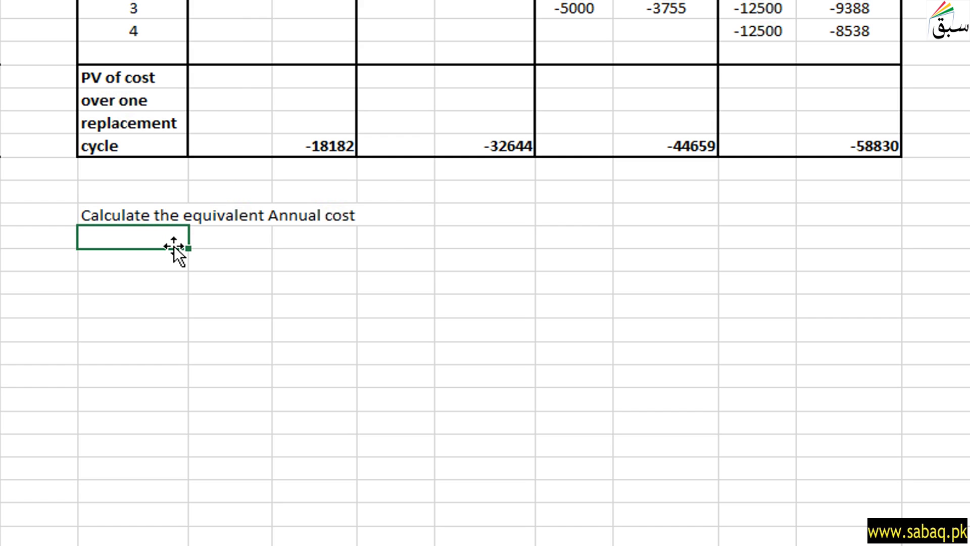
text(Discount rate	10%)
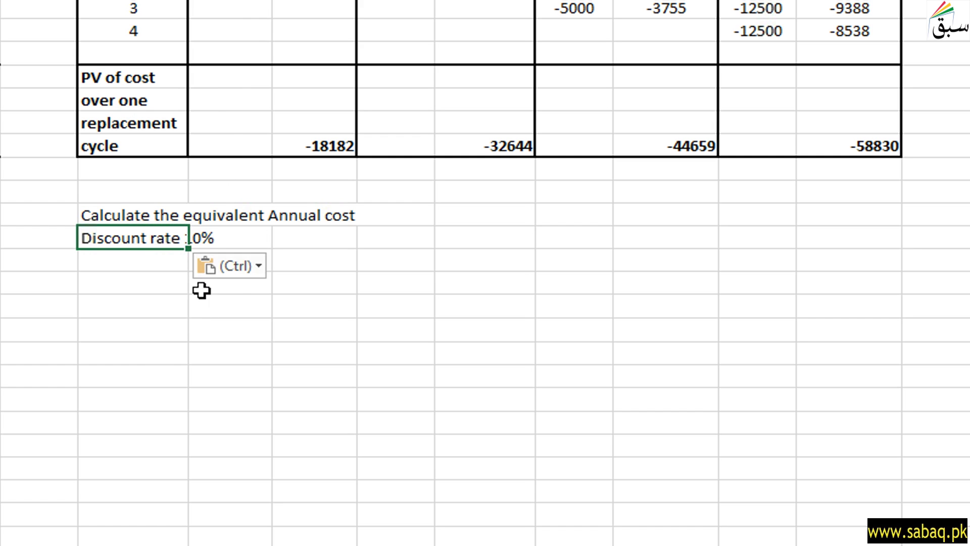
click(154, 299)
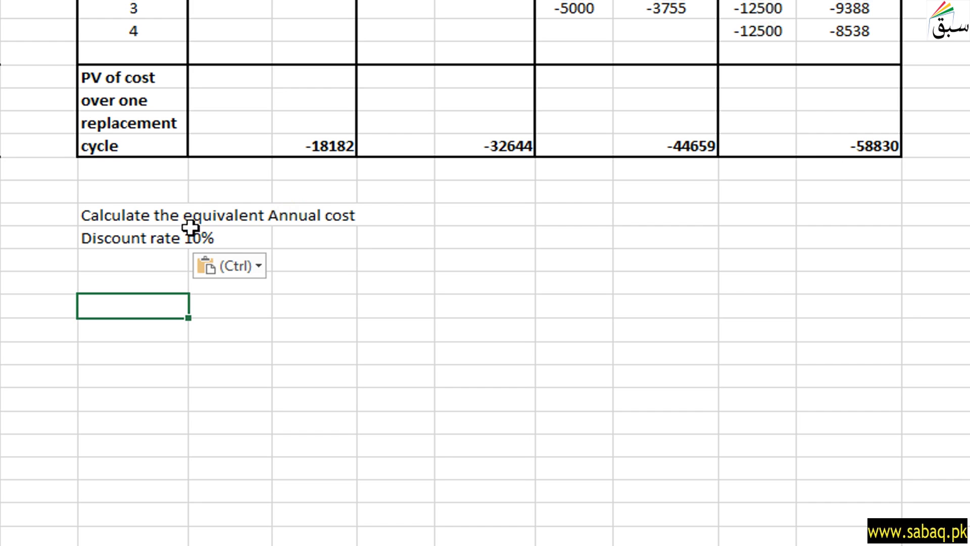
click(217, 215)
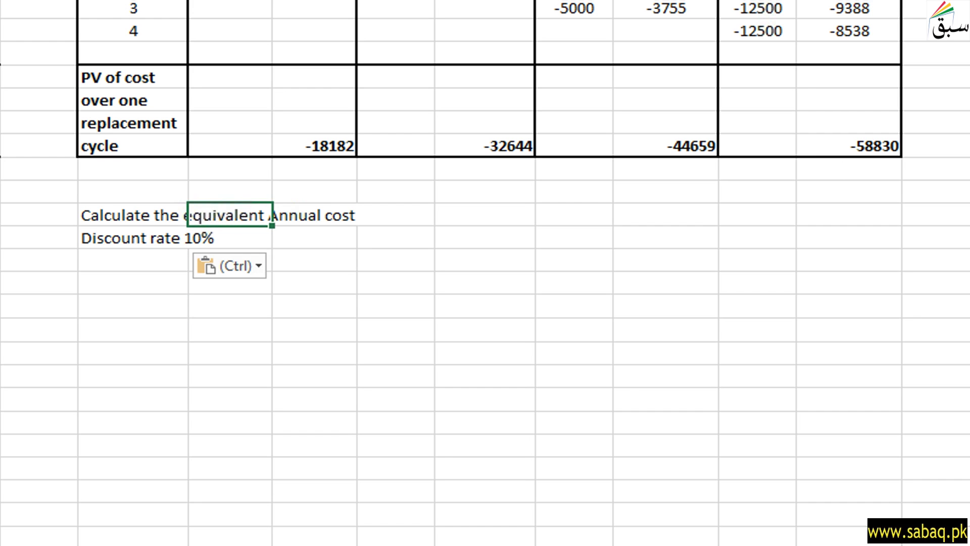
key(ctrl)
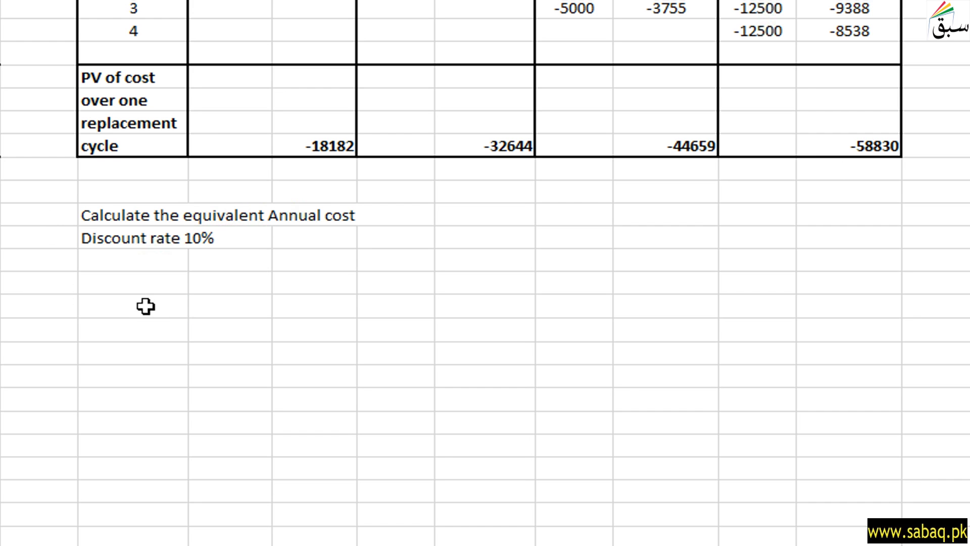
Paste the bold heading "Replacement every year" under the discount rate line and the label "Equivalent Annual cost" two rows below it.
click(146, 283)
text(Replacement every year)
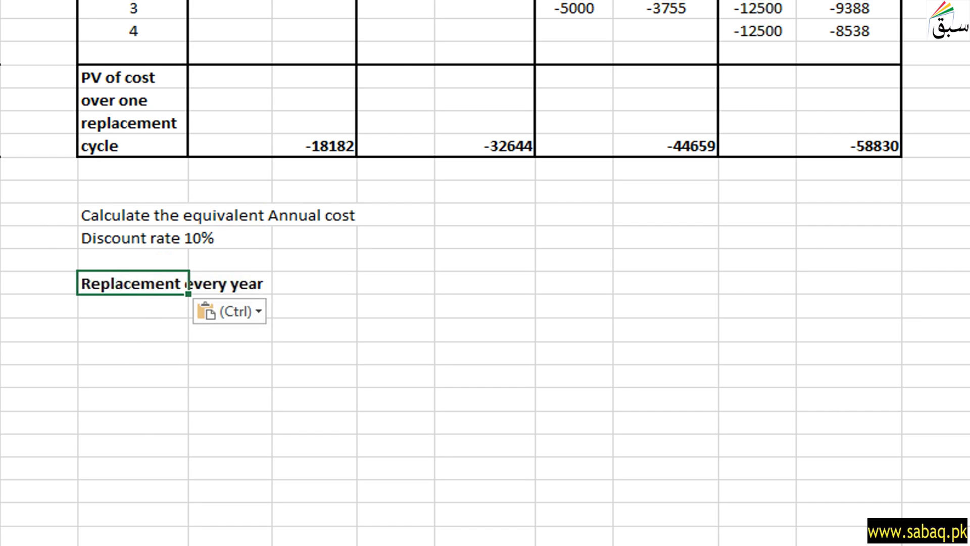
scroll(485, 243, up, 3)
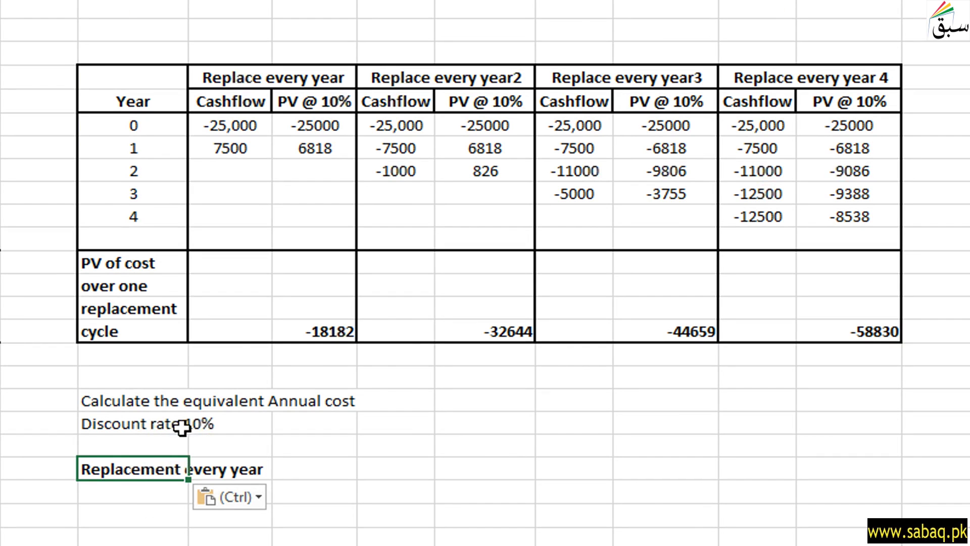
scroll(485, 273, down, 5)
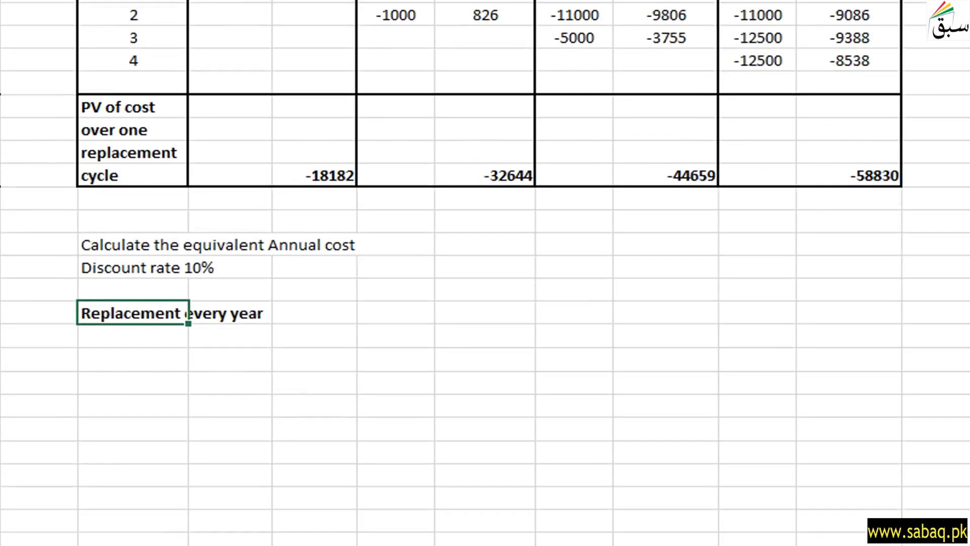
scroll(485, 272, down, 2)
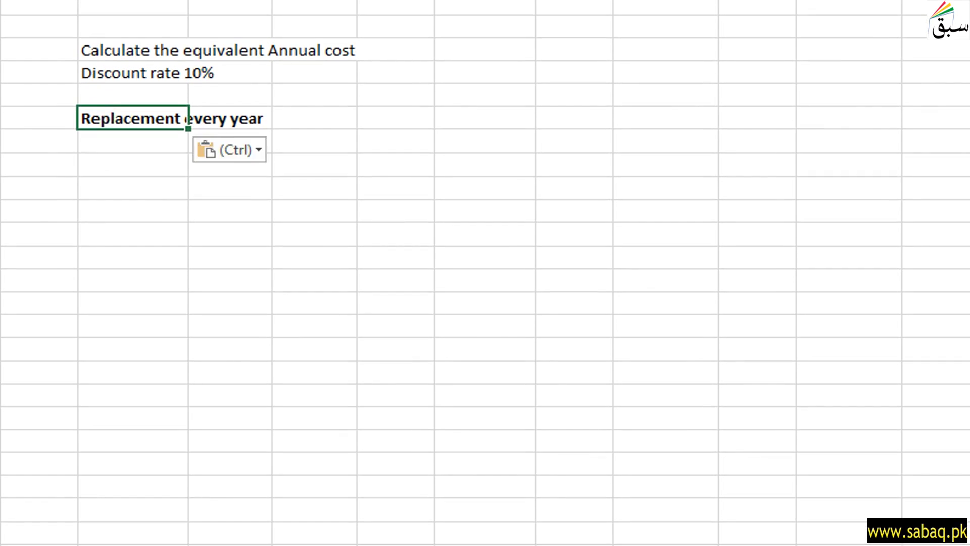
ctrl+click(177, 102)
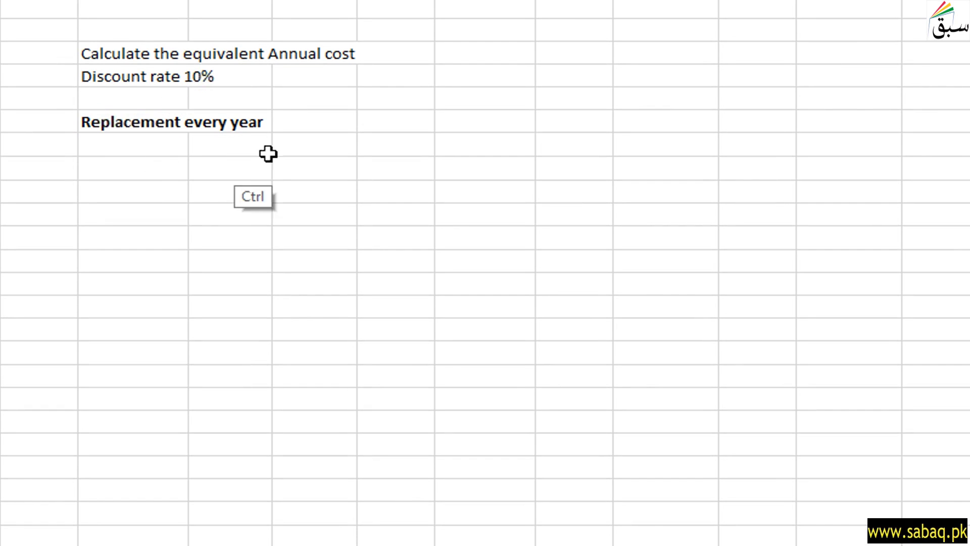
click(163, 174)
text(Equivalent Annual cost)
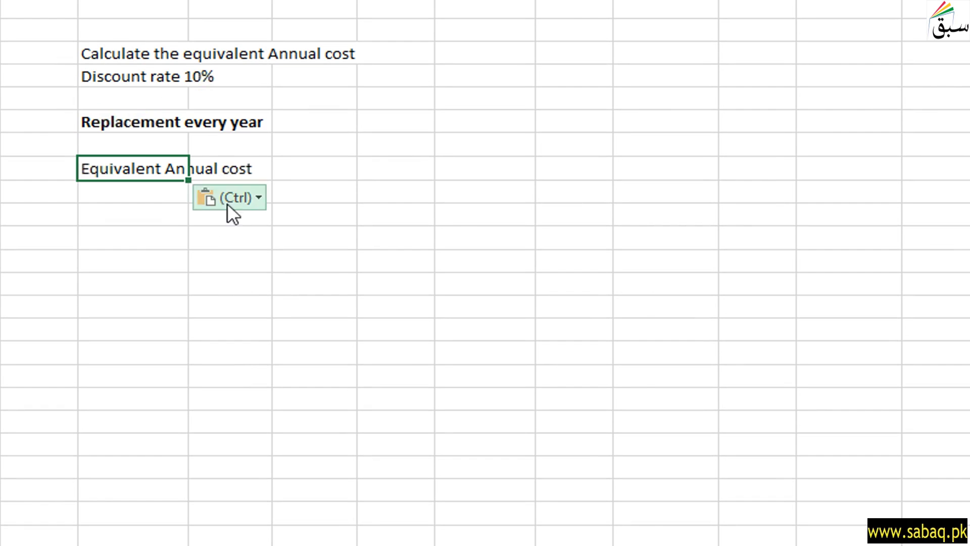
Write the equivalent annual cost formula as "Pv" over "cumm. Factor", with a dividing line beneath Pv.
click(393, 168)
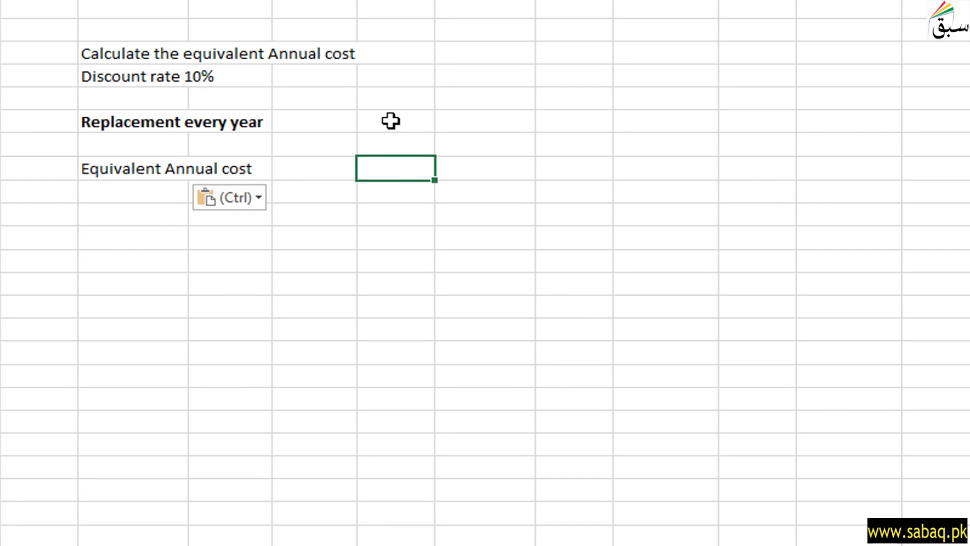
text(Pv)
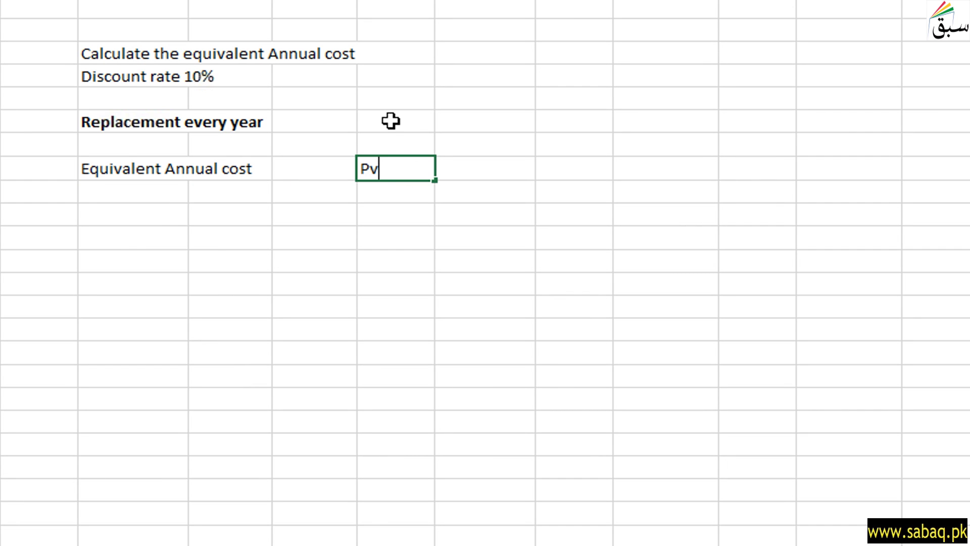
key(Return)
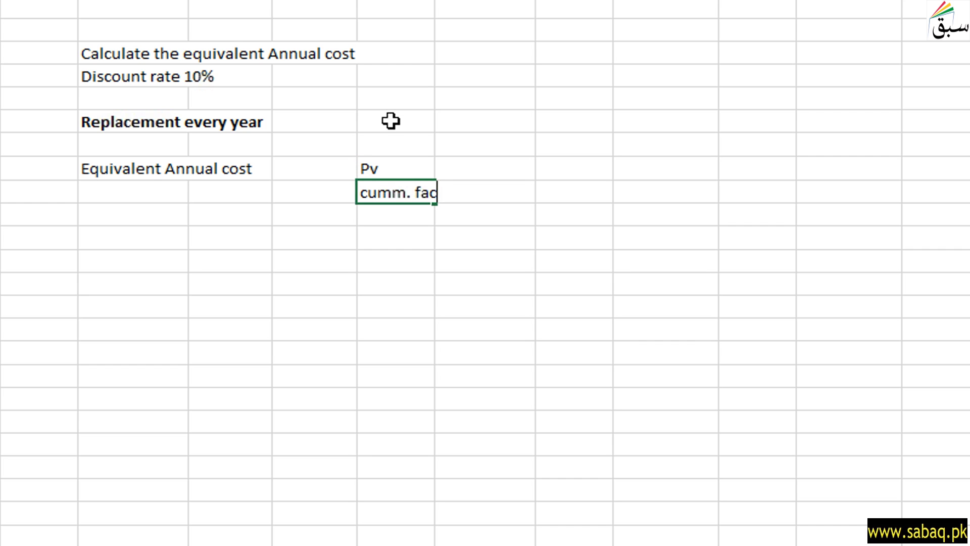
text(cumm. factor)
click(407, 176)
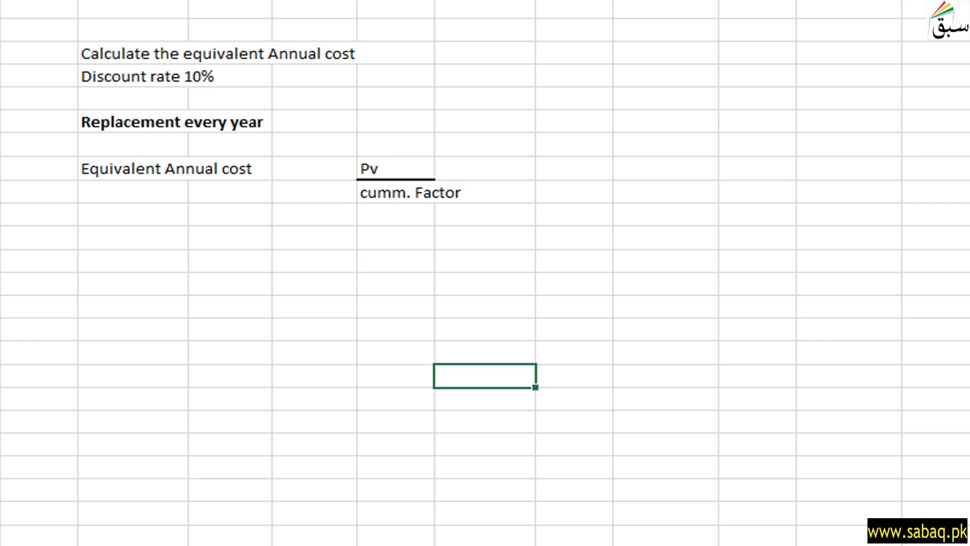
Paste the one-year cycle's PV of cost, -18182, below the Pv / cumm. Factor formula as the numerator.
scroll(720, 119, up, 5)
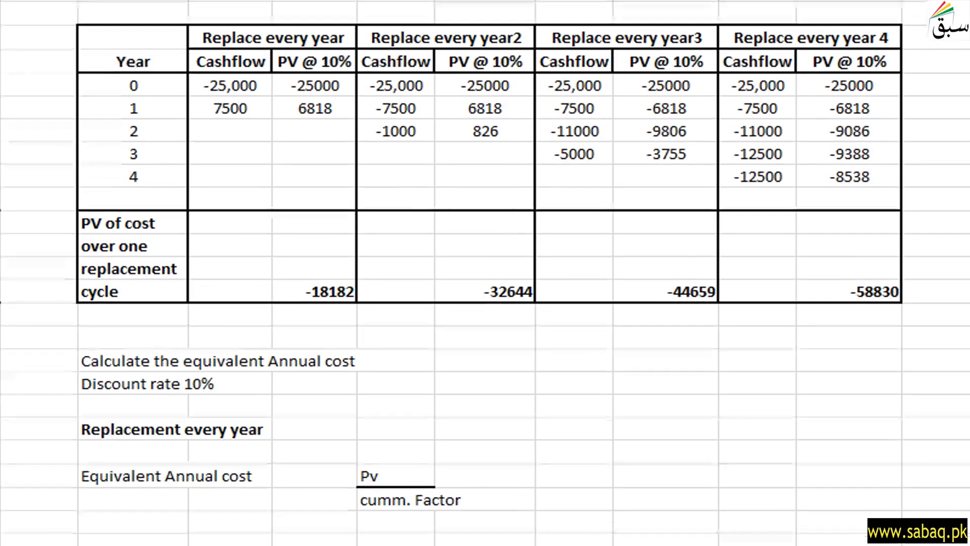
scroll(720, 119, down, 4)
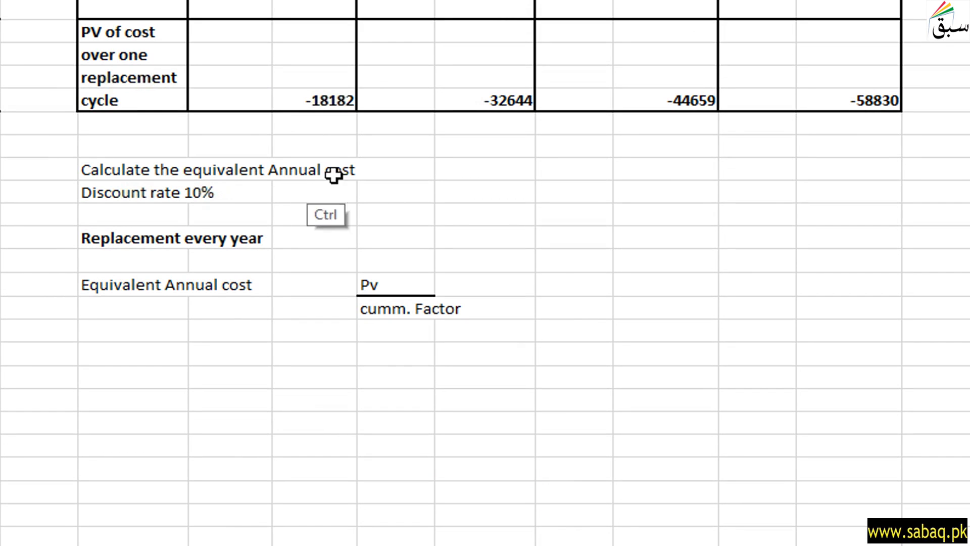
click(399, 353)
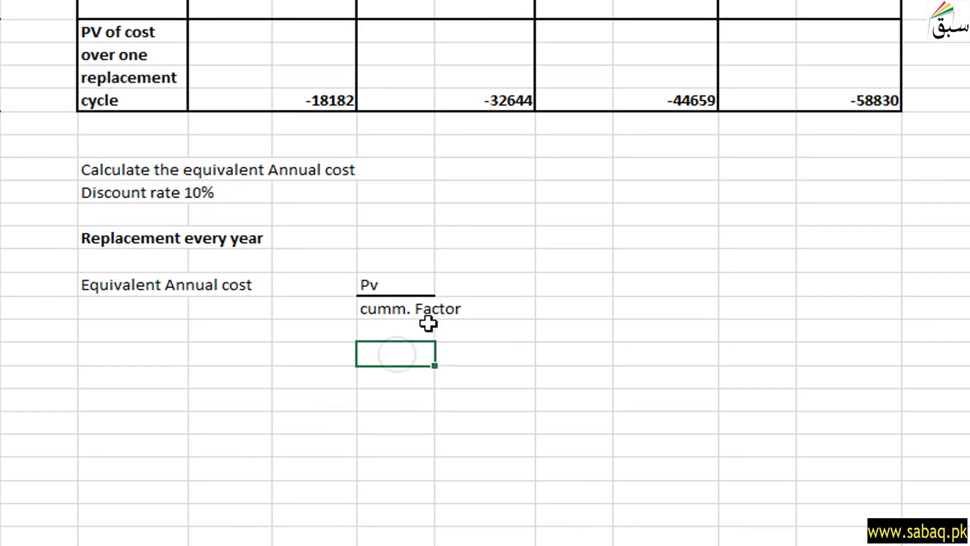
text(-18182)
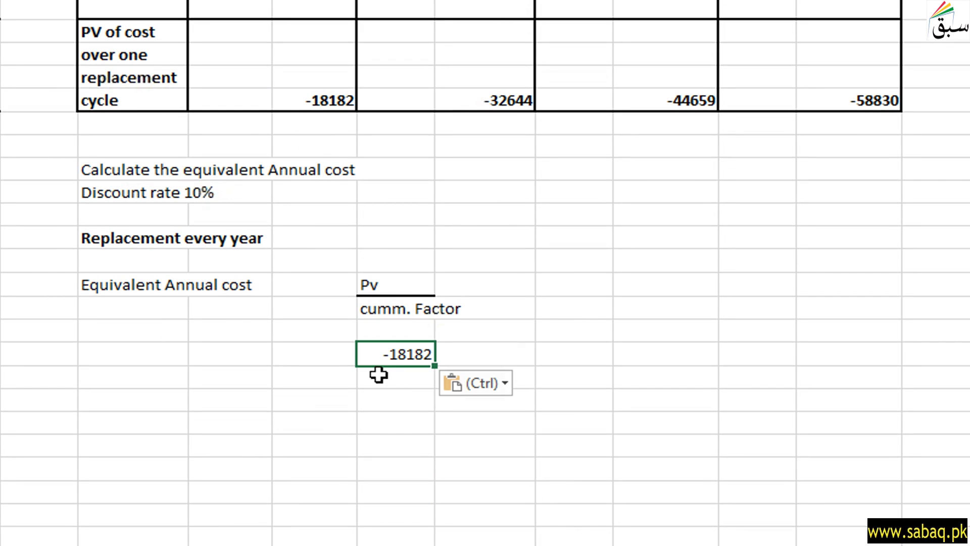
click(364, 420)
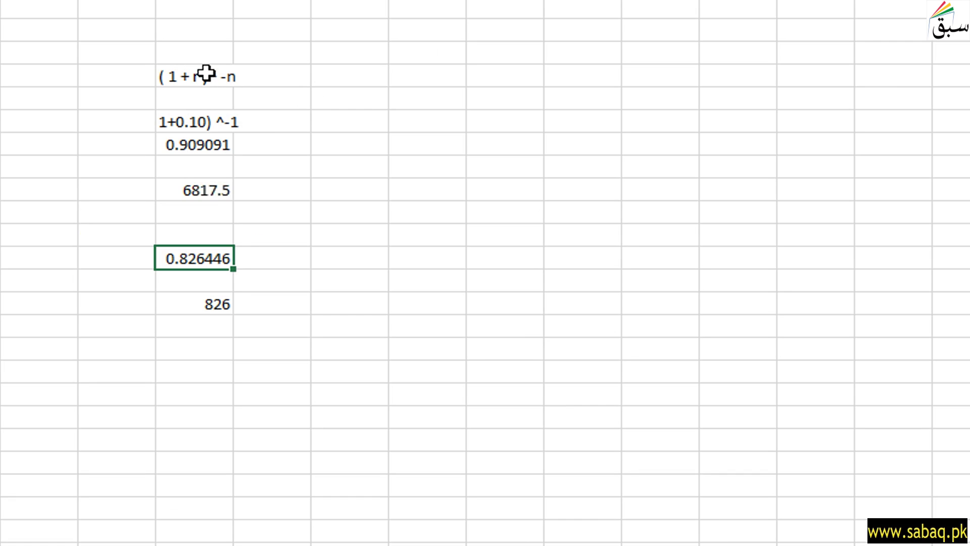
Check the year 1 discount factor calculation, paste 0.909 as the denominator under -18182, and save the workbook.
click(206, 75)
click(292, 139)
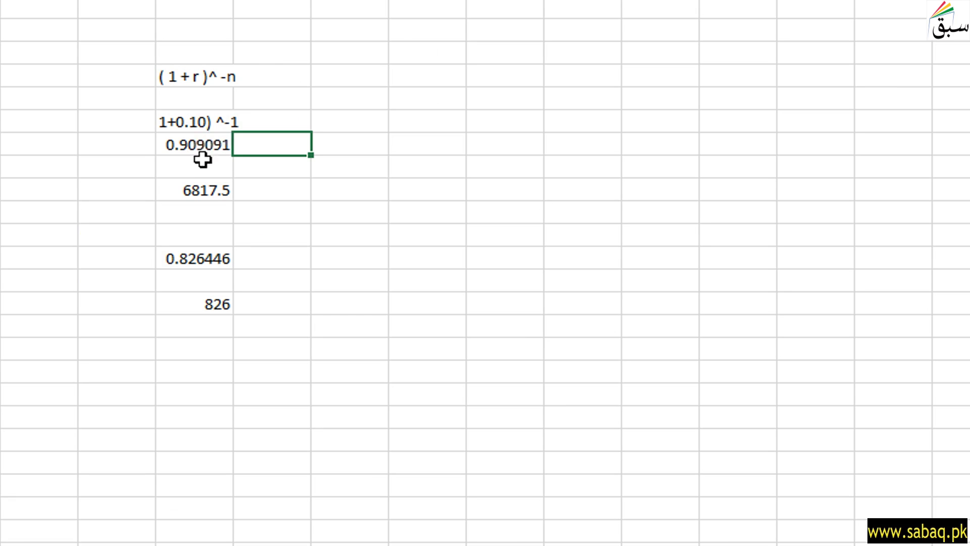
click(169, 147)
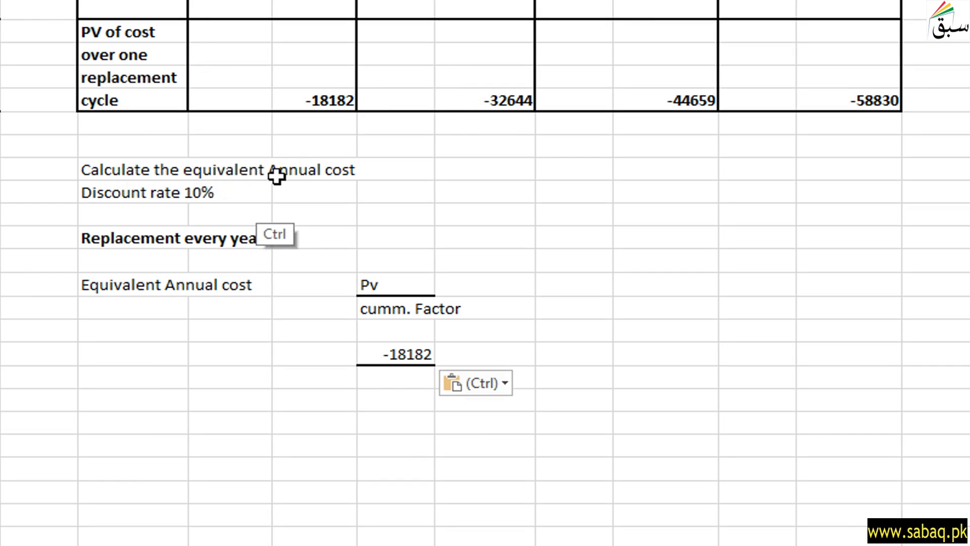
key(ctrl+c)
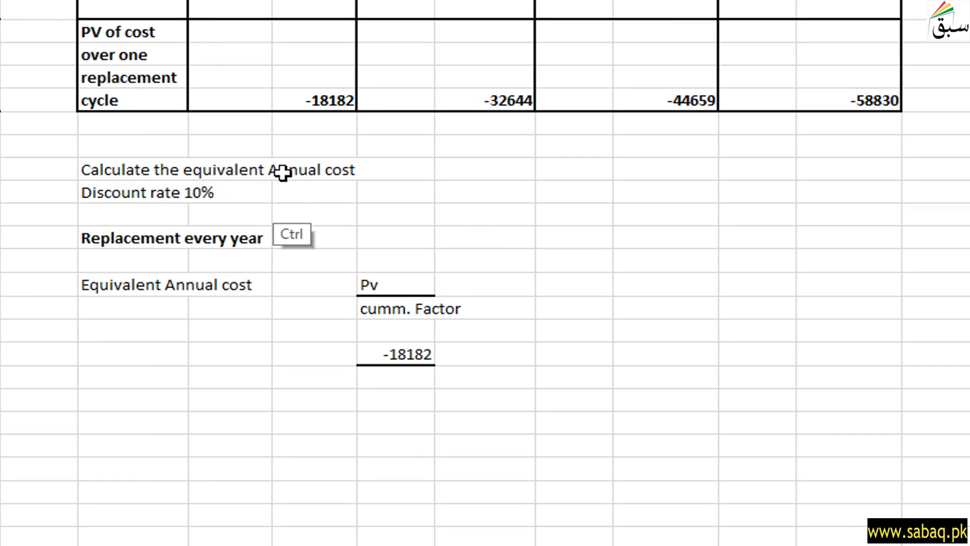
click(401, 381)
ctrl+click(408, 362)
key(ctrl+v)
key(ctrl+z)
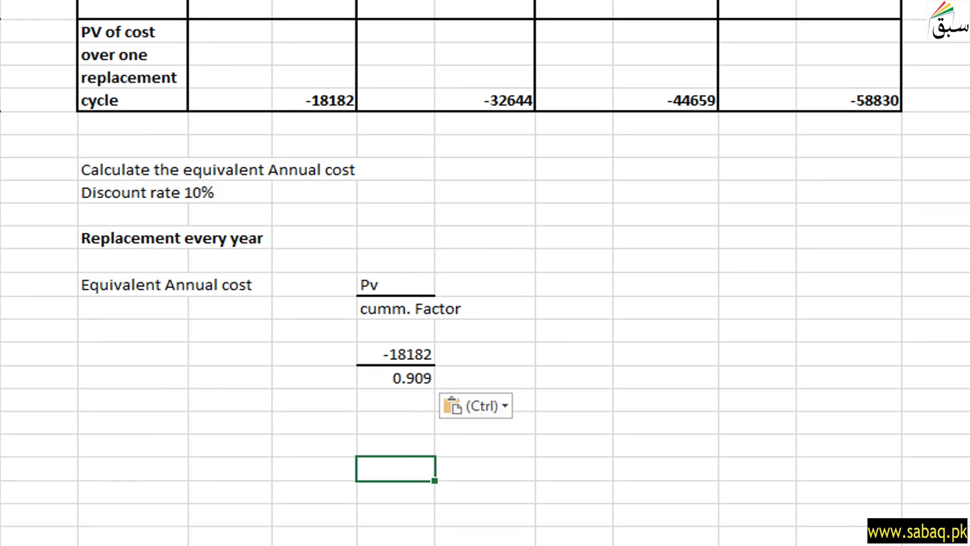
key(ctrl+s)
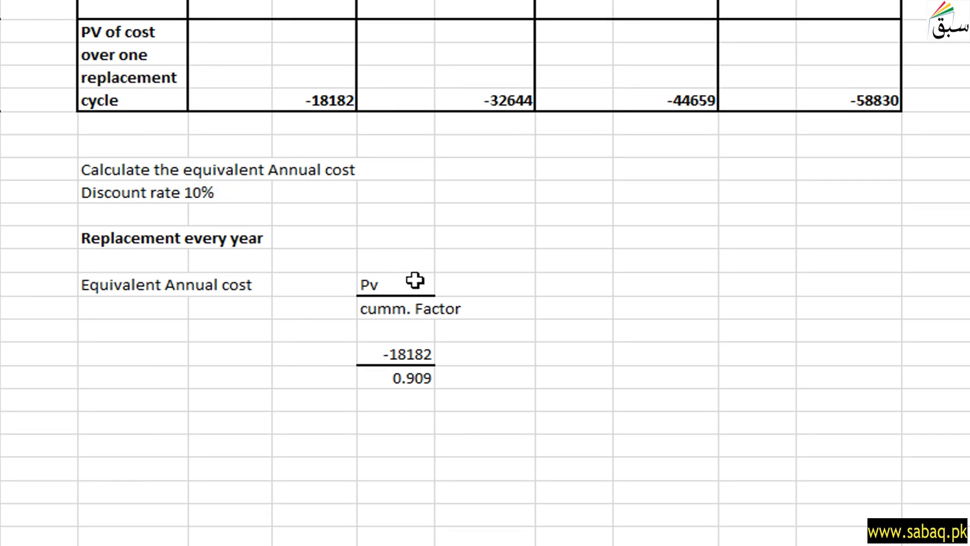
Paste -20,002 in bold as the equivalent annual cost of replacement every year, beside the -18182 / 0.909 fraction.
click(633, 360)
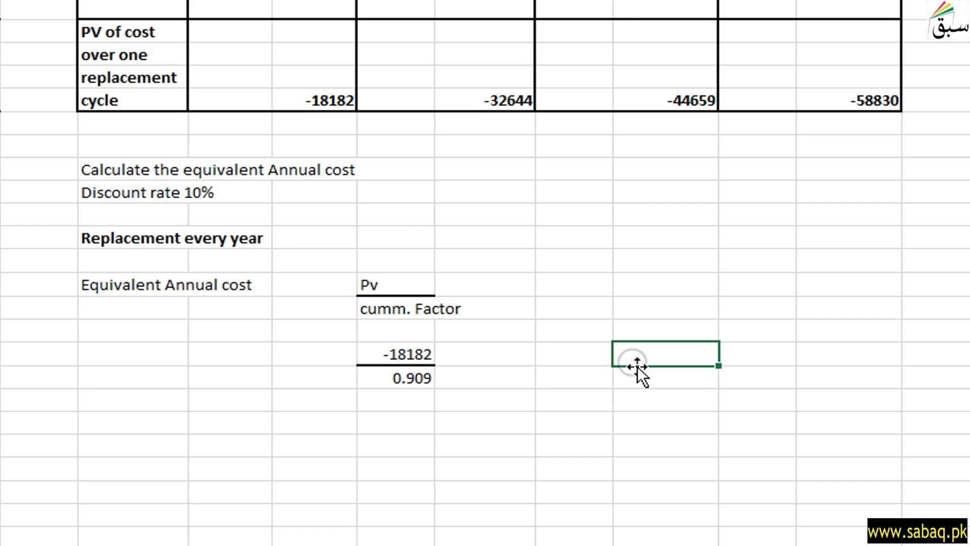
key(ctrl+v)
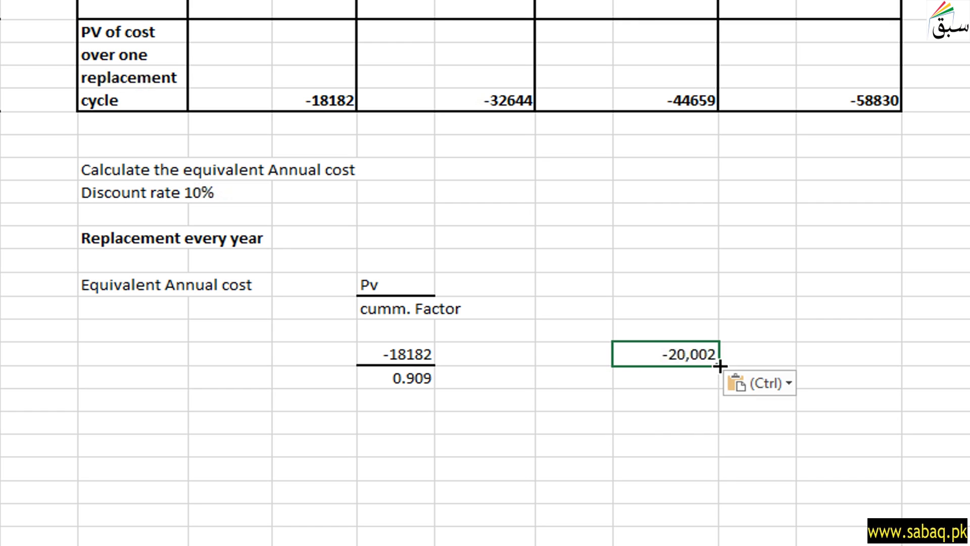
key(ctrl)
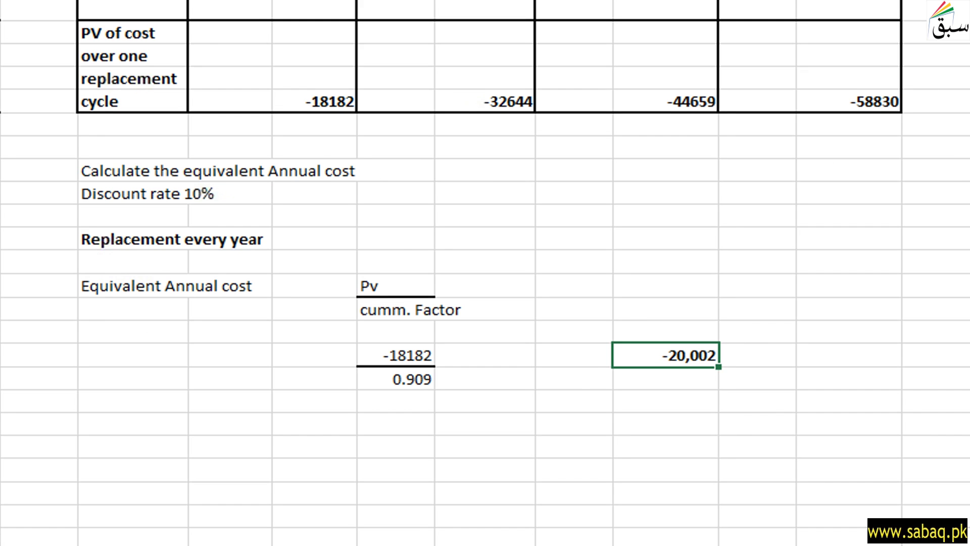
Add the bold heading "Replacement every 2 year" below the one-year calculation, with the label "Equivalent Annual cost" two rows beneath it.
scroll(485, 273, down, 2)
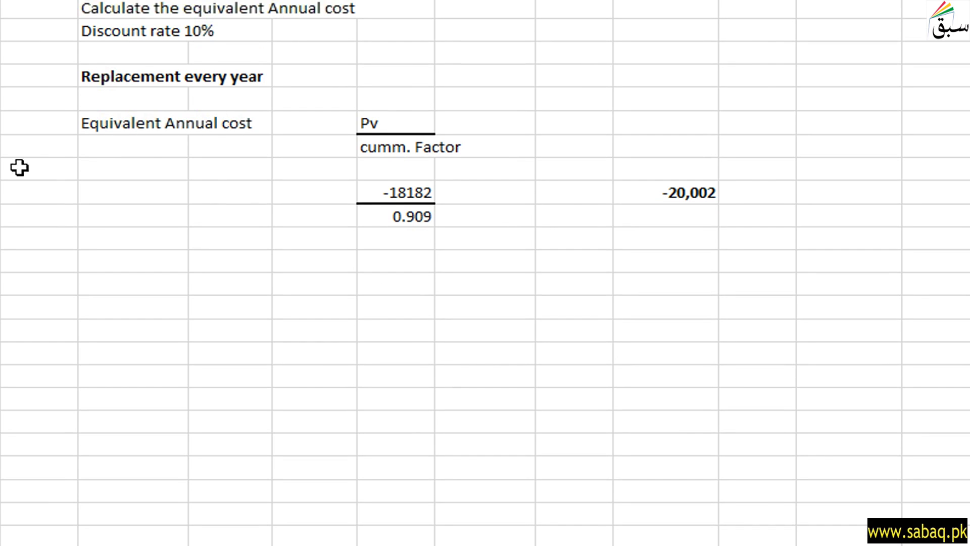
click(121, 258)
key(ctrl+v)
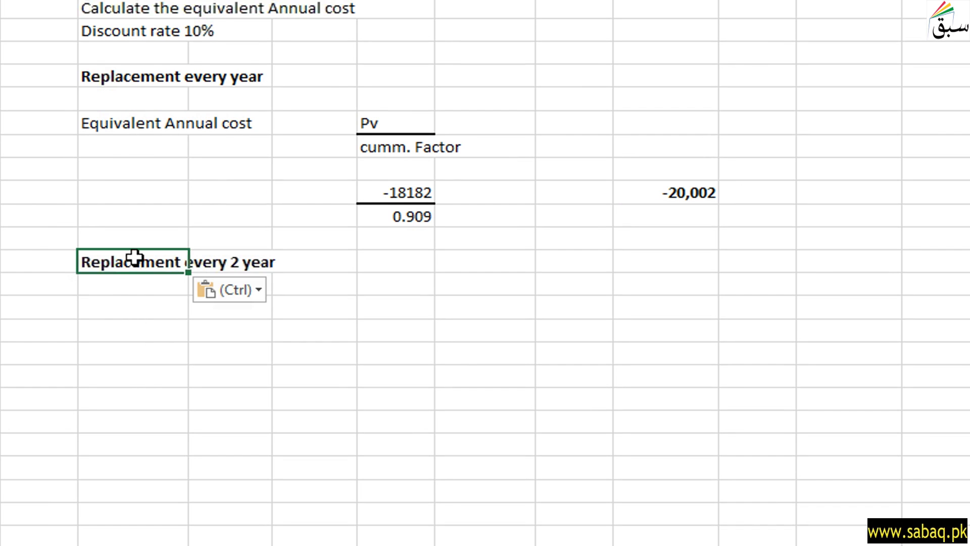
click(67, 245)
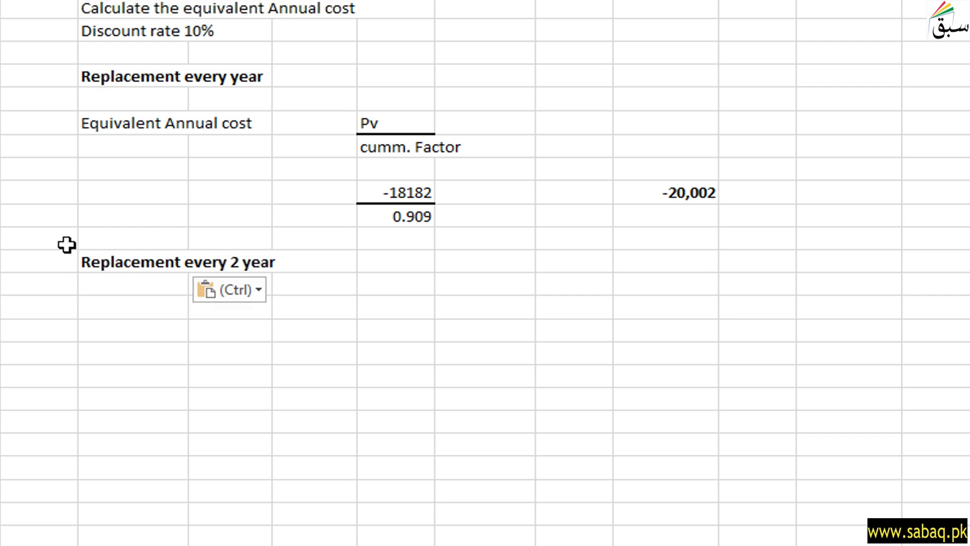
click(162, 305)
key(ctrl+v)
key(ctrl)
key(Escape)
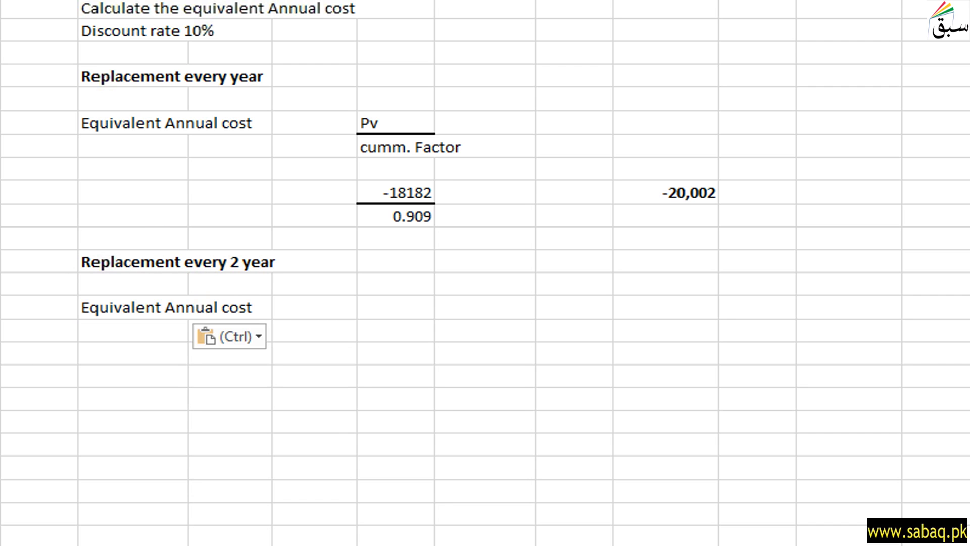
key(Escape)
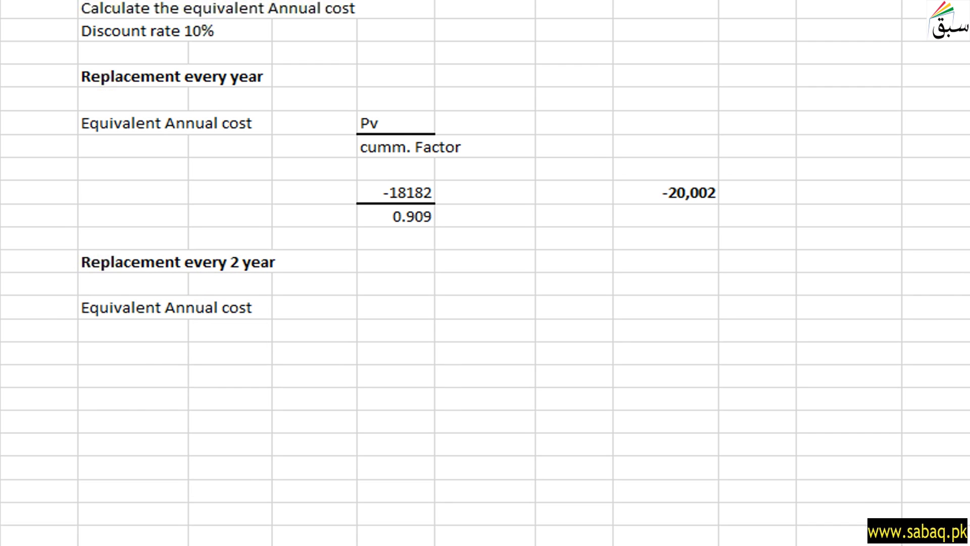
Look up the two-year cycle's PV of cost in the table and paste -32,644 as the numerator beside its Equivalent Annual cost label.
scroll(485, 273, up, 6)
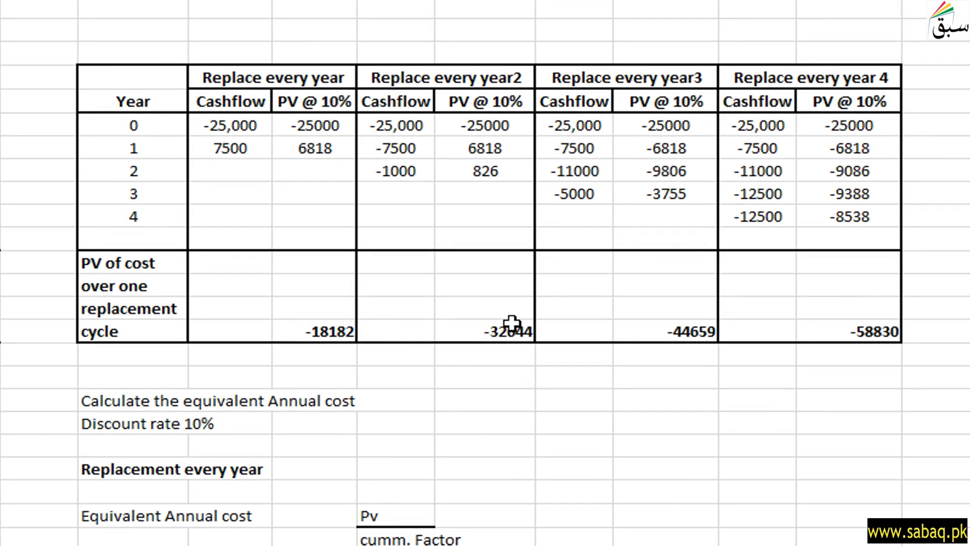
click(493, 329)
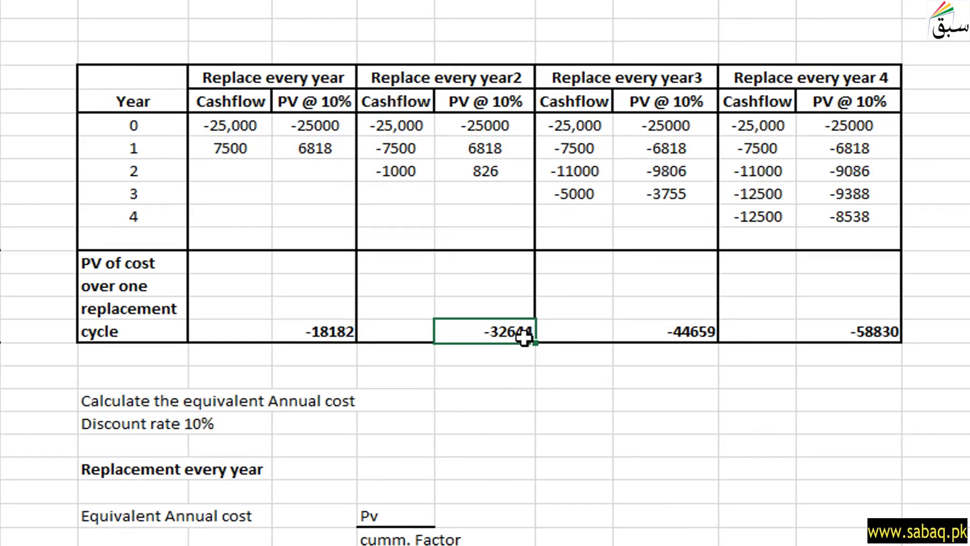
scroll(402, 322, down, 6)
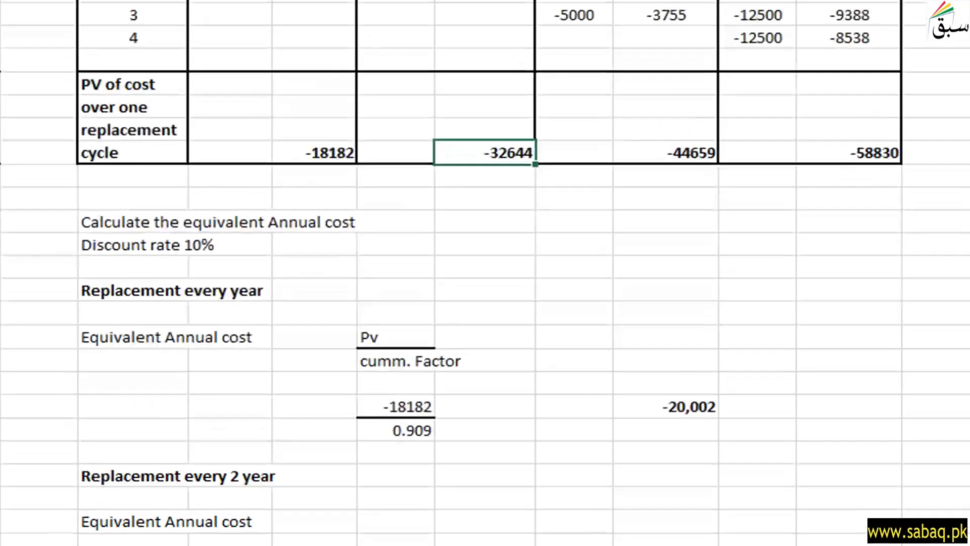
click(367, 310)
key(ctrl+v)
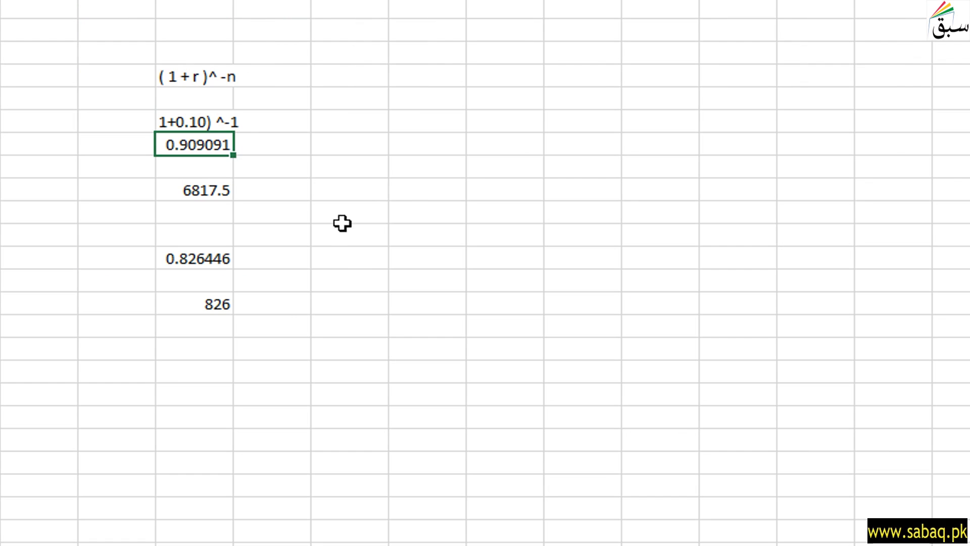
Beside the discount factor workings, write the annuity factor formula 1 - (1+ r)^-n over r, and below it 1 - (1+0.10)^-2 over 0.1.
click(404, 194)
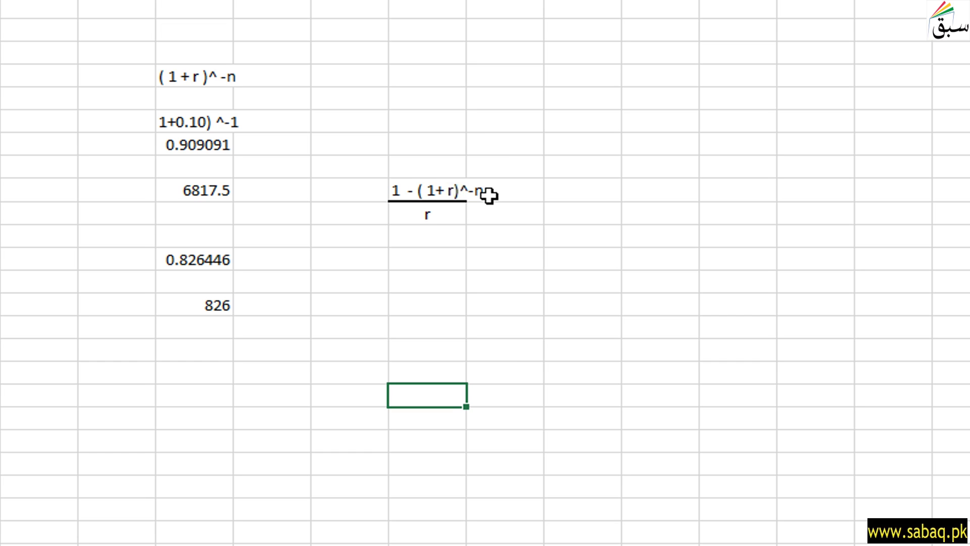
click(436, 218)
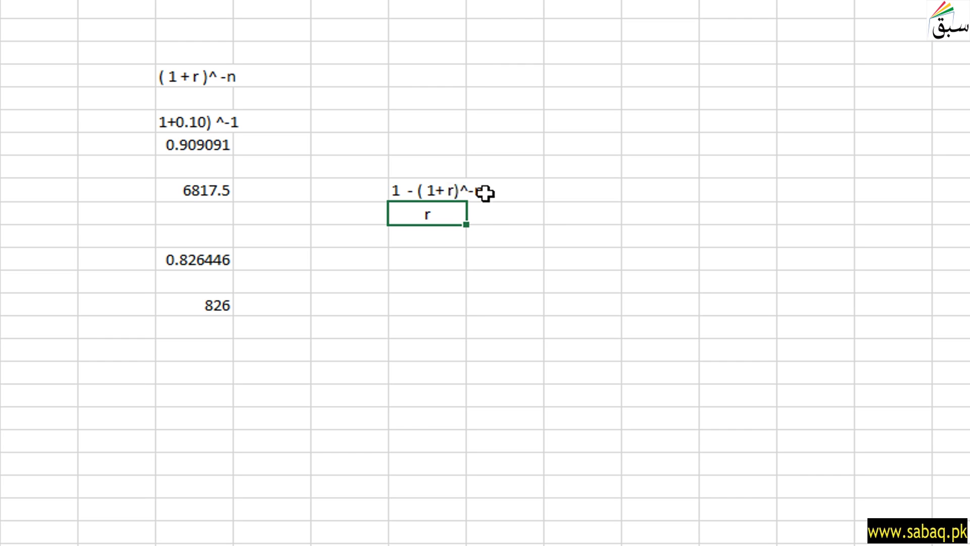
click(434, 262)
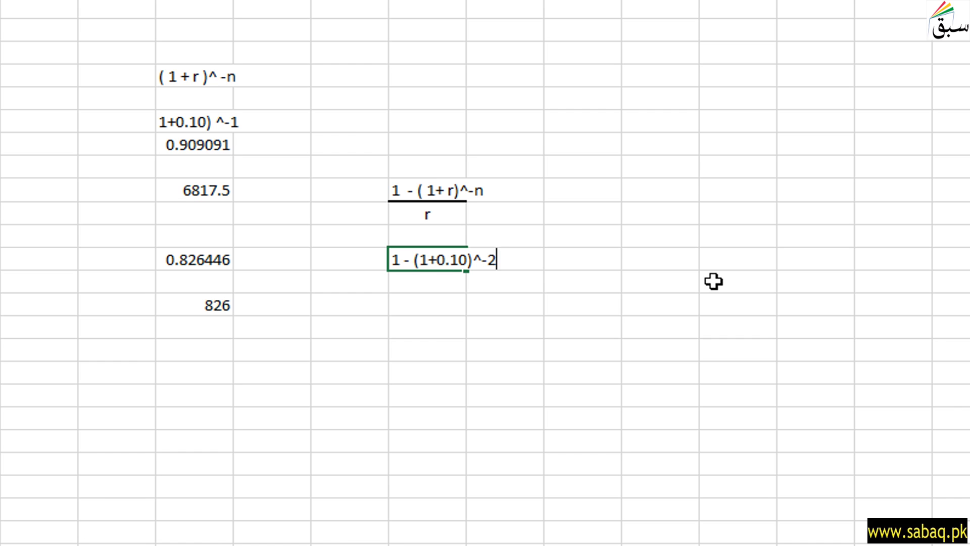
key(Return)
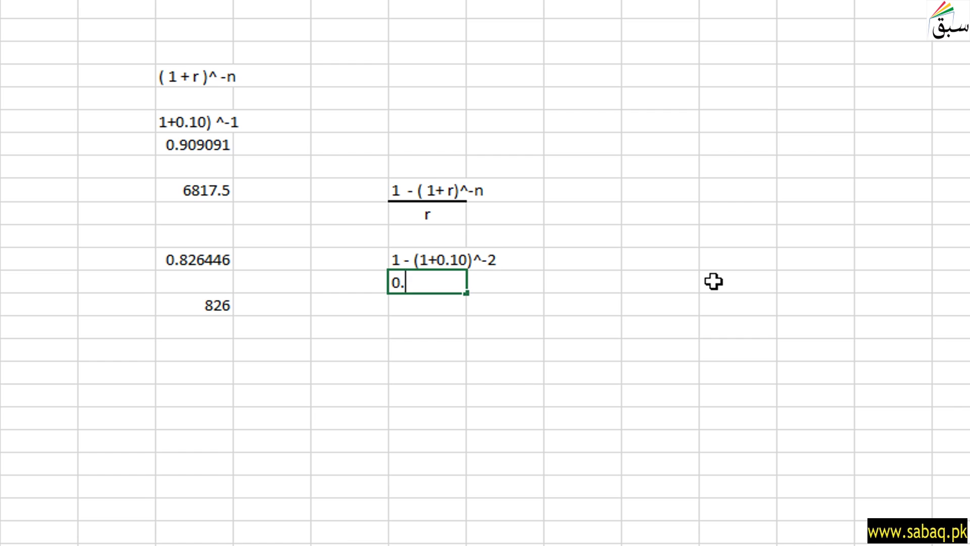
key(Return)
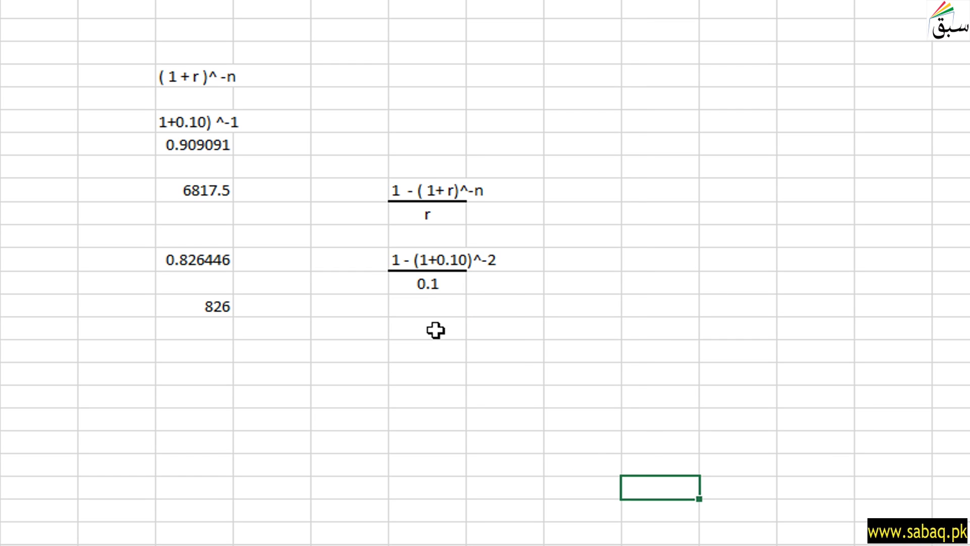
Enter the two-year annuity factor below its workings and paste 1.736 as the denominator under -32,644.
click(435, 330)
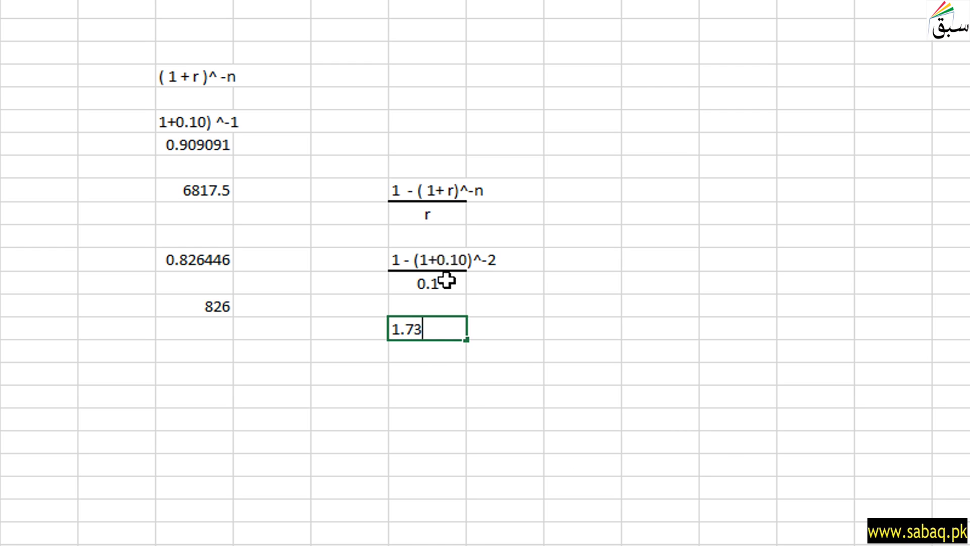
key(Return)
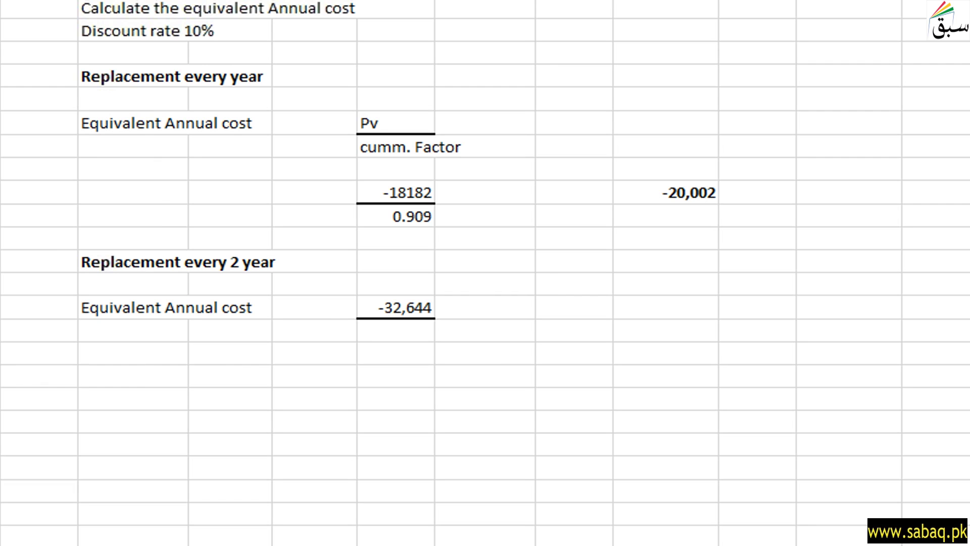
click(384, 331)
text(1.736)
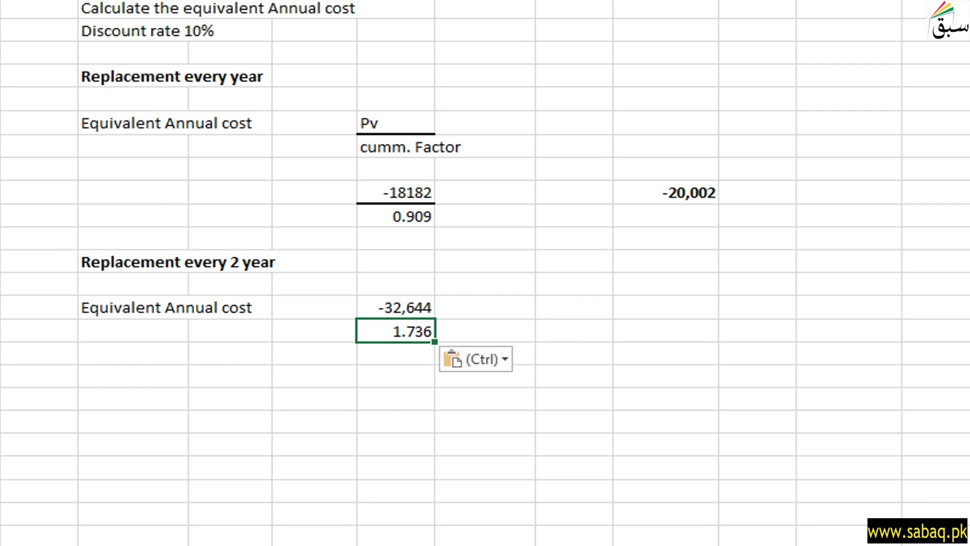
key(ctrl)
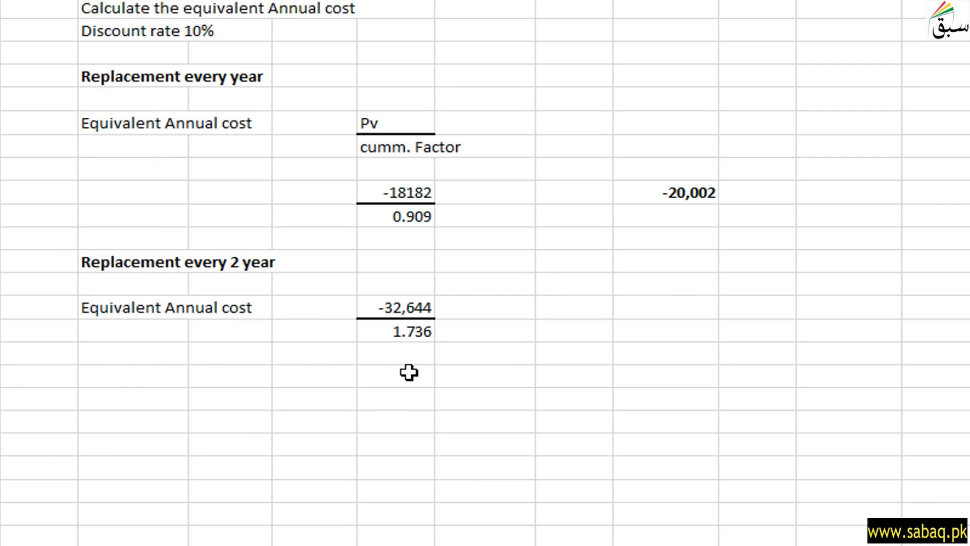
Paste -18,804 in bold as the equivalent annual cost of replacement every 2 years, beside the -32,644 / 1.736 fraction.
click(662, 308)
text(-18,804)
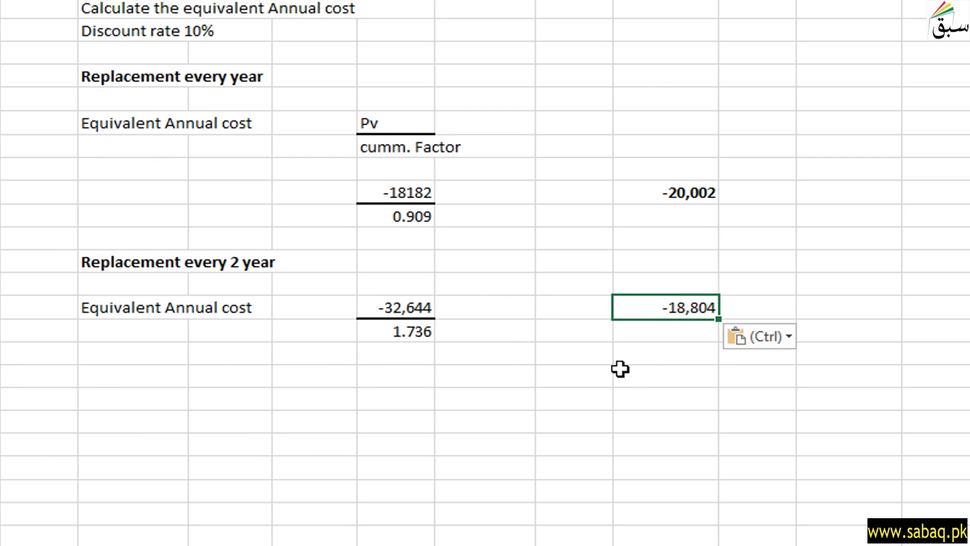
key(ctrl)
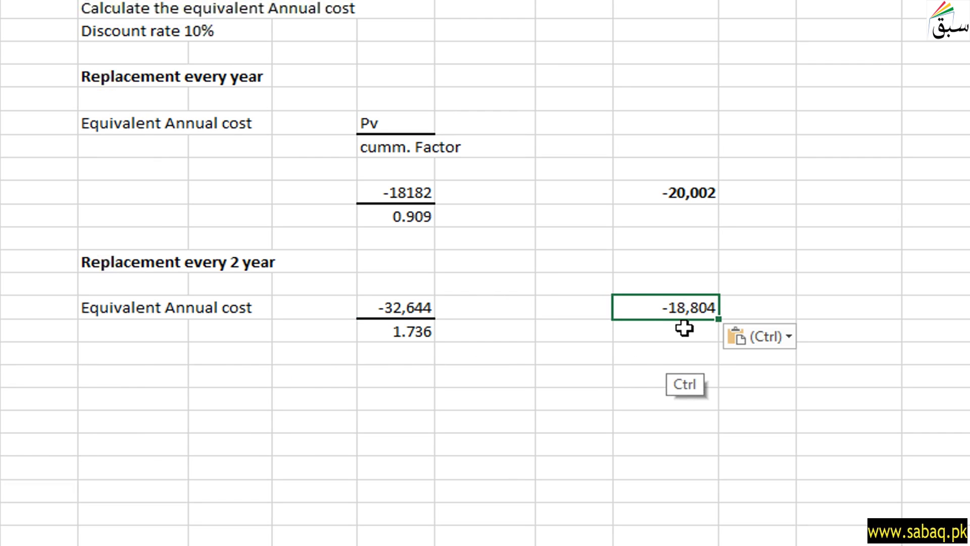
key(ctrl+b)
ctrl+drag(669, 335, 667, 353)
click(661, 317)
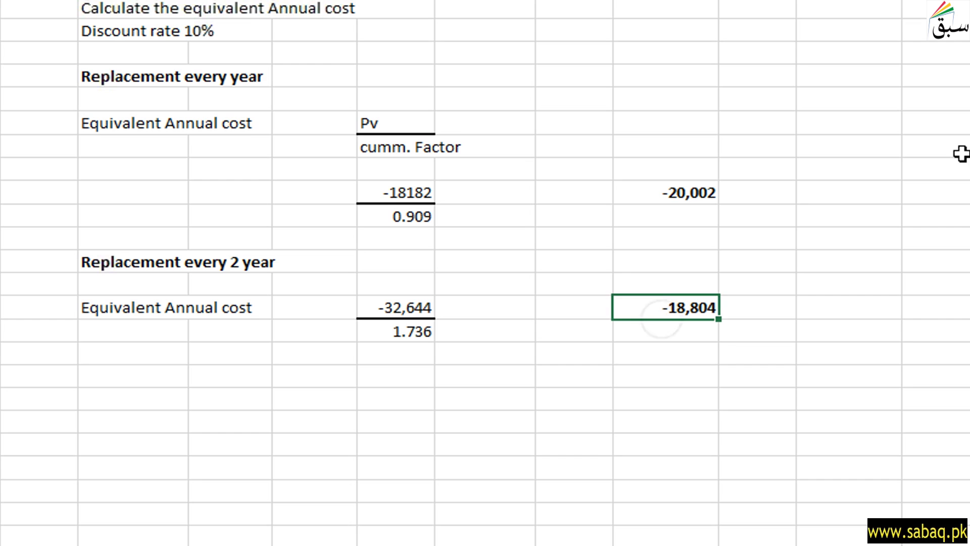
Add the heading "Replacement every 3 year" with an "Equivalent Annual cost" label below the two-year calculation, and save the workbook.
scroll(892, 144, down, 3)
scroll(485, 273, up, 1)
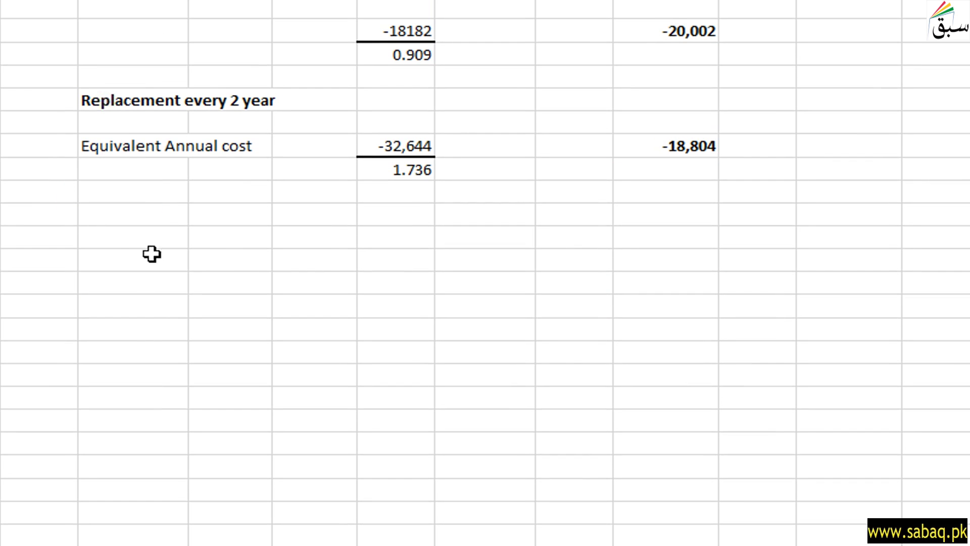
click(122, 241)
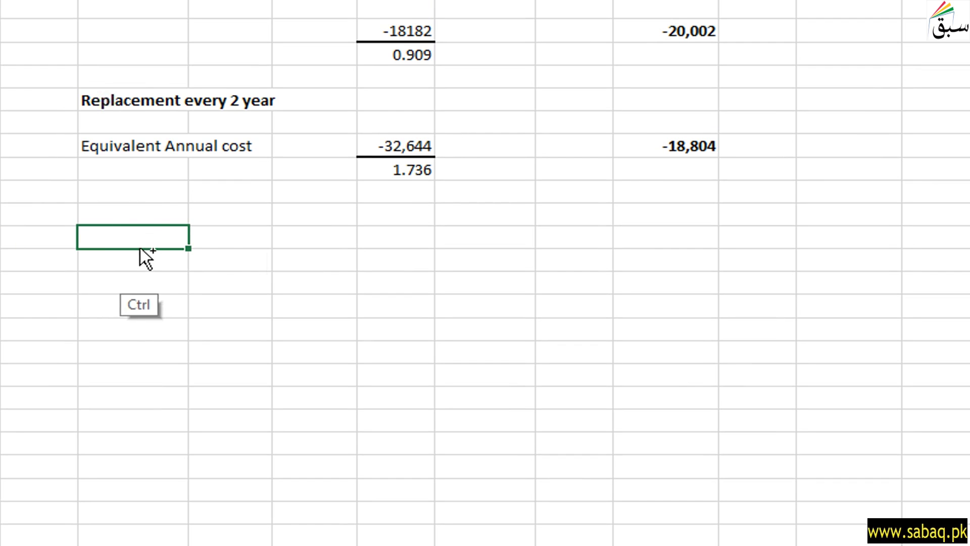
text(Replacement every 3 year)
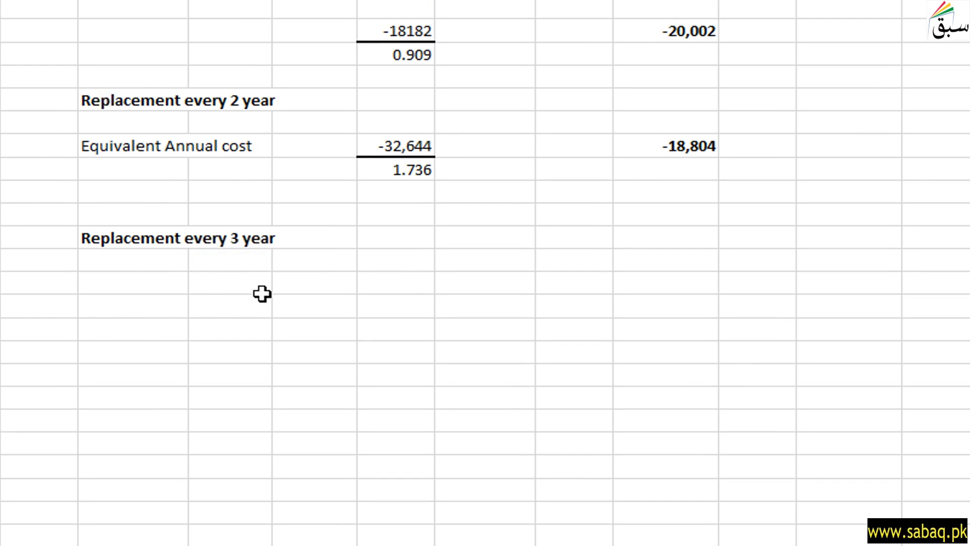
click(140, 303)
click(154, 289)
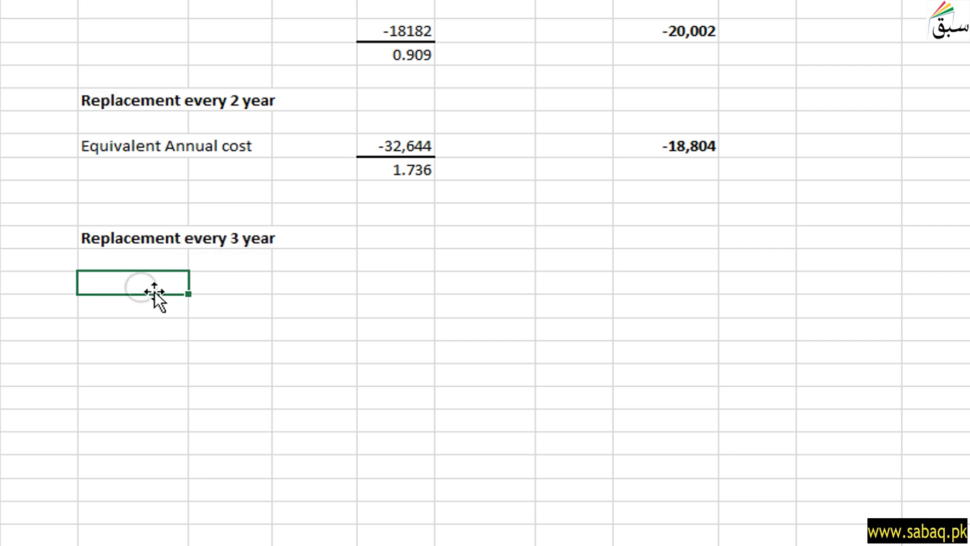
text(Equivalent Annual cost)
click(14, 291)
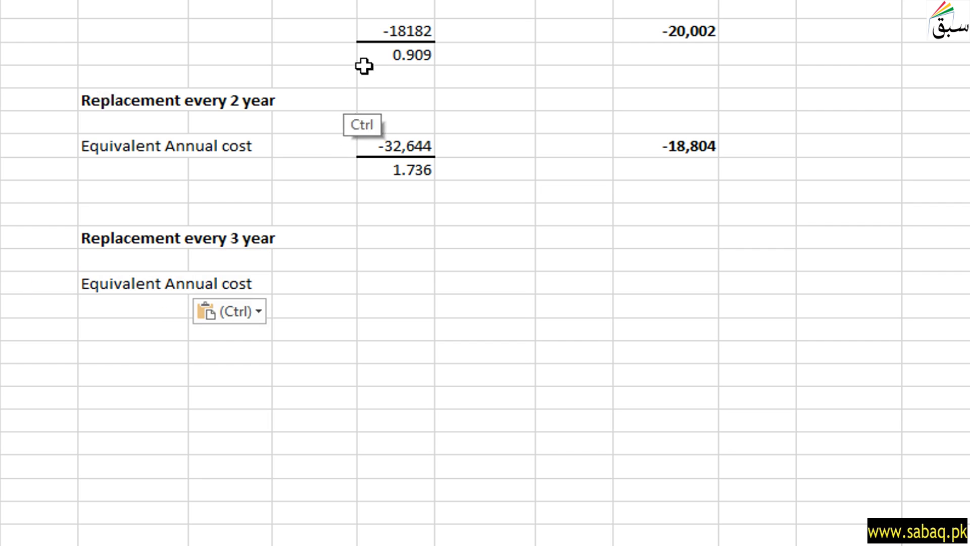
key(ctrl+s)
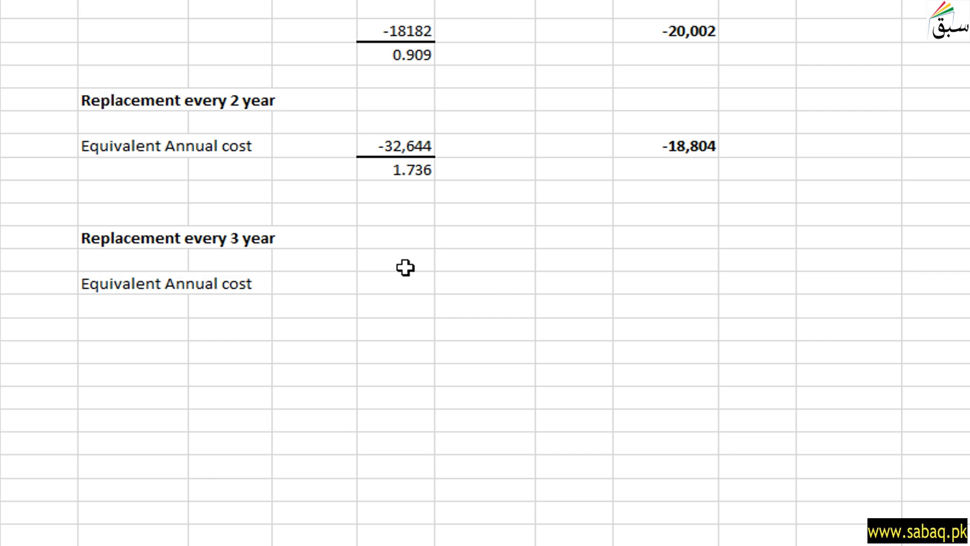
Paste the three-year fraction -44,659 over 2.487 beside its label, and -17,957 as the resulting equivalent annual cost.
click(409, 284)
text(-44,659 2.487)
click(400, 349)
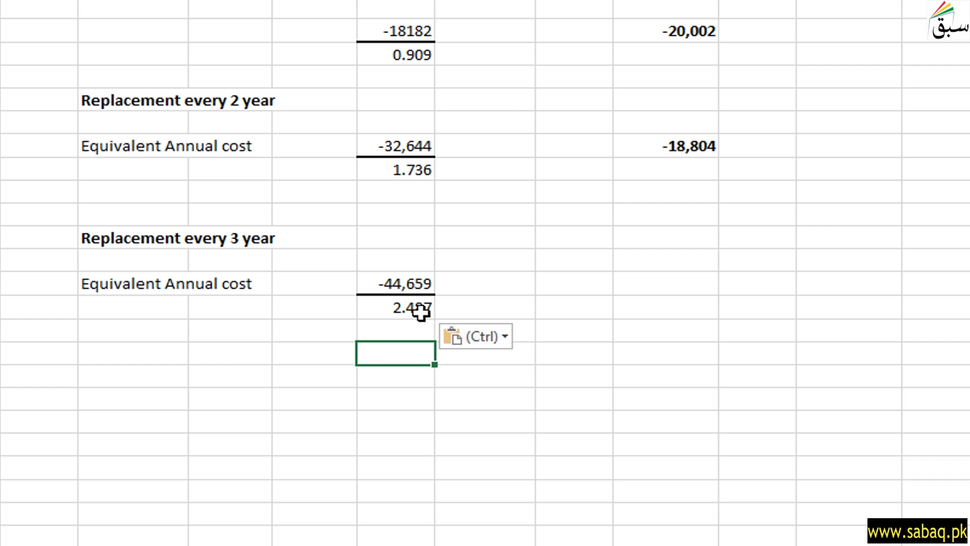
key(ctrl)
click(666, 286)
text(-17,957)
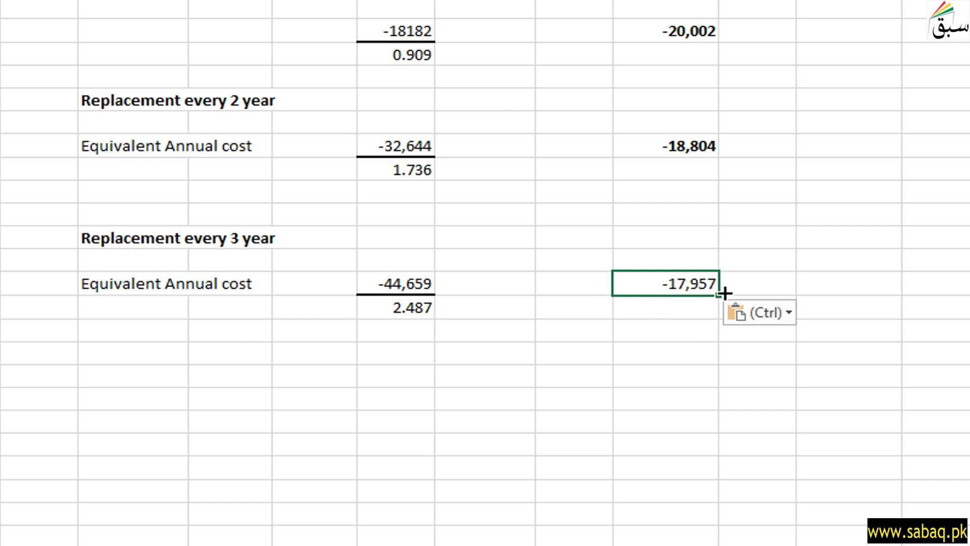
key(ctrl)
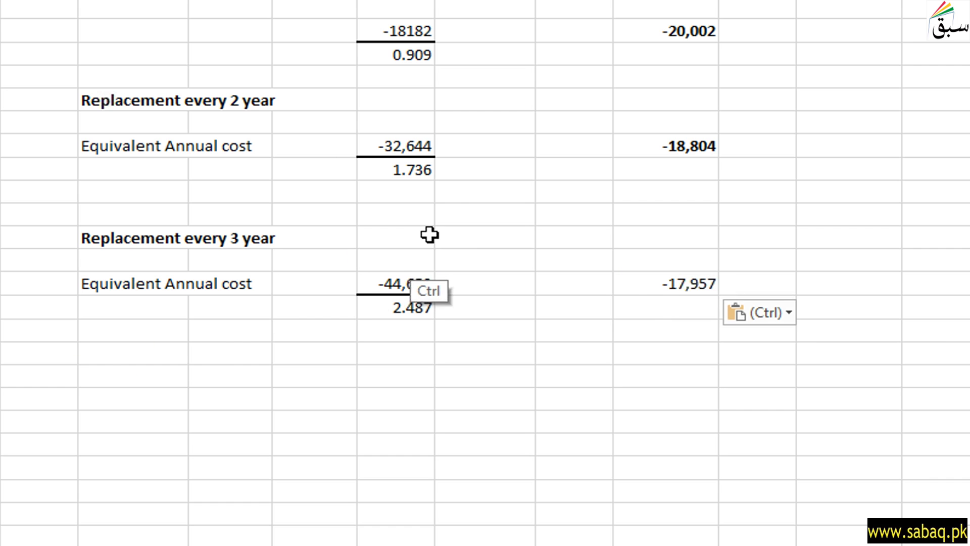
Add the heading "Replacement every 4 year" below the three-year calculation, with an "Equivalent Annual cost" label two rows beneath it.
click(153, 375)
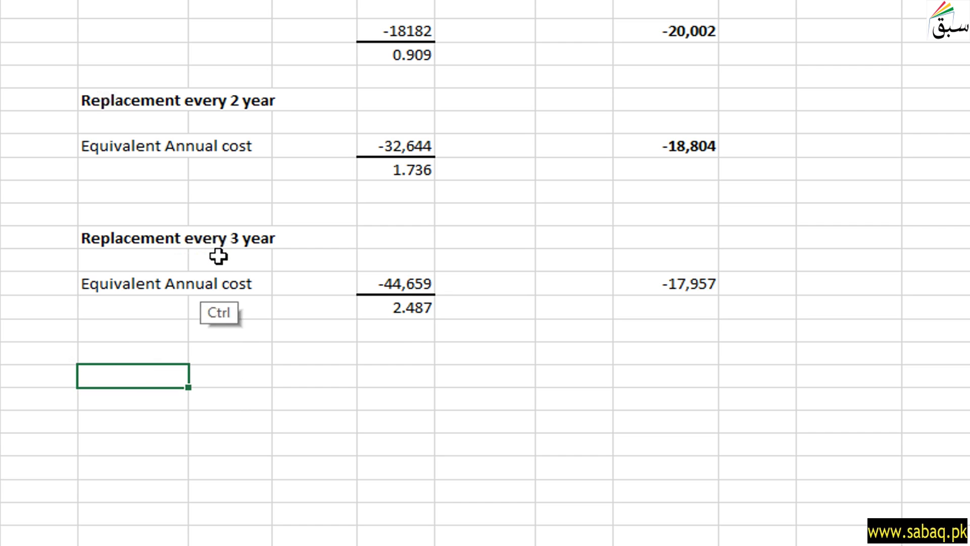
text(Replacement every 4 year)
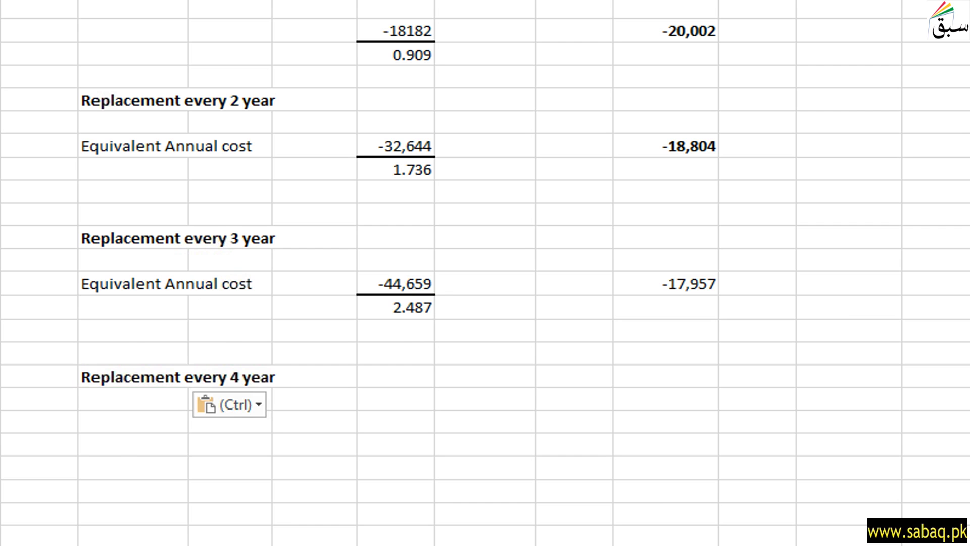
click(117, 426)
text(Equivalent Annual cost)
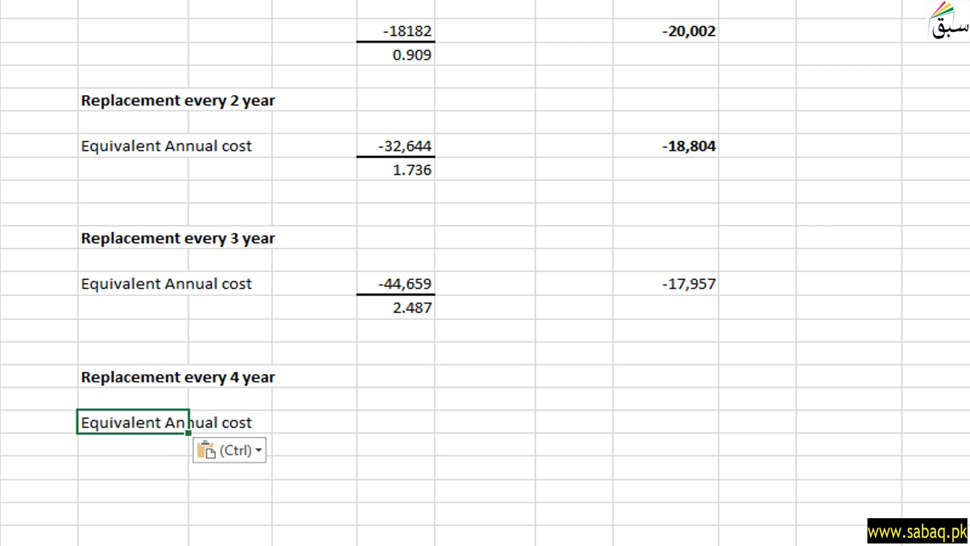
click(2, 443)
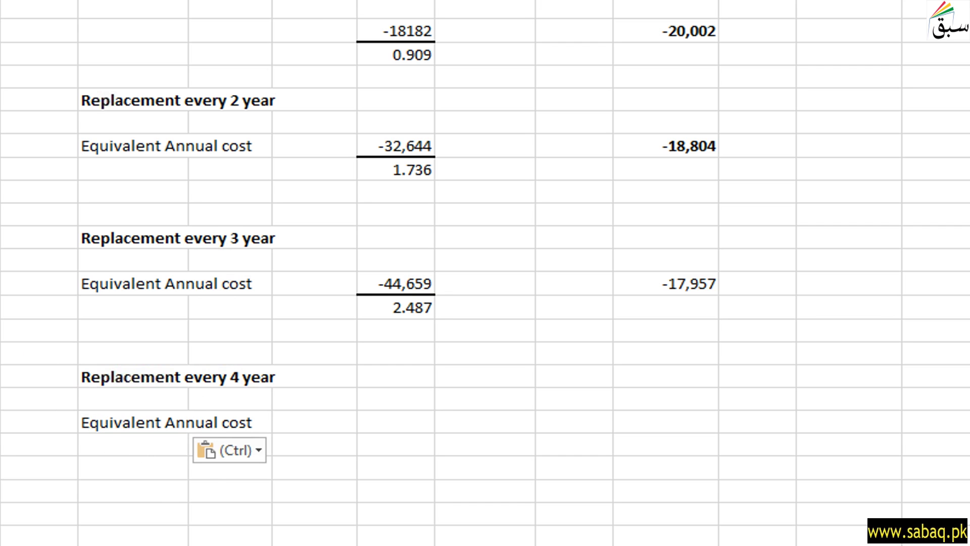
Paste the four-year fraction -58,830 over 3.17 beside its Equivalent Annual cost label.
click(426, 426)
text(-58,830 3.17)
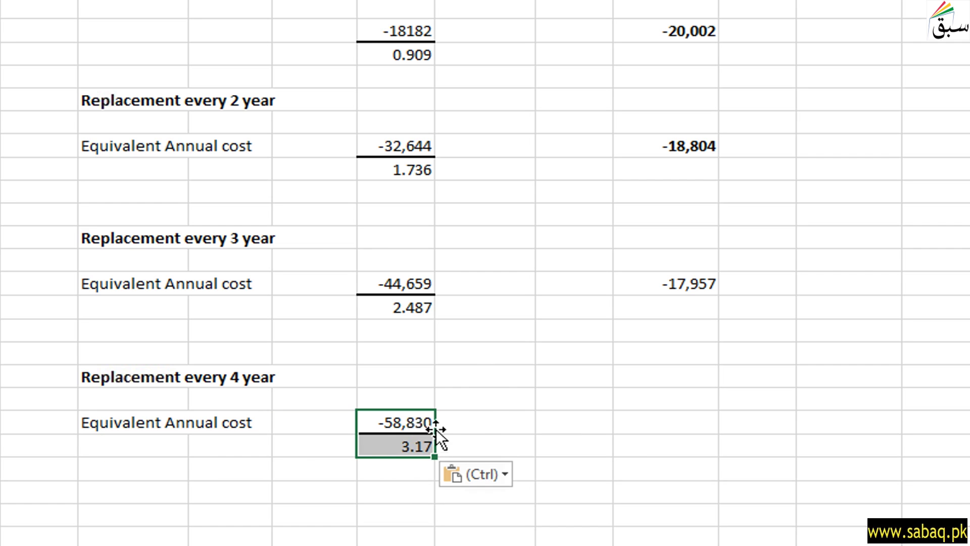
Check the four-year PV of cost over one replacement cycle in the table above, and save the workbook.
scroll(801, 169, up, 6)
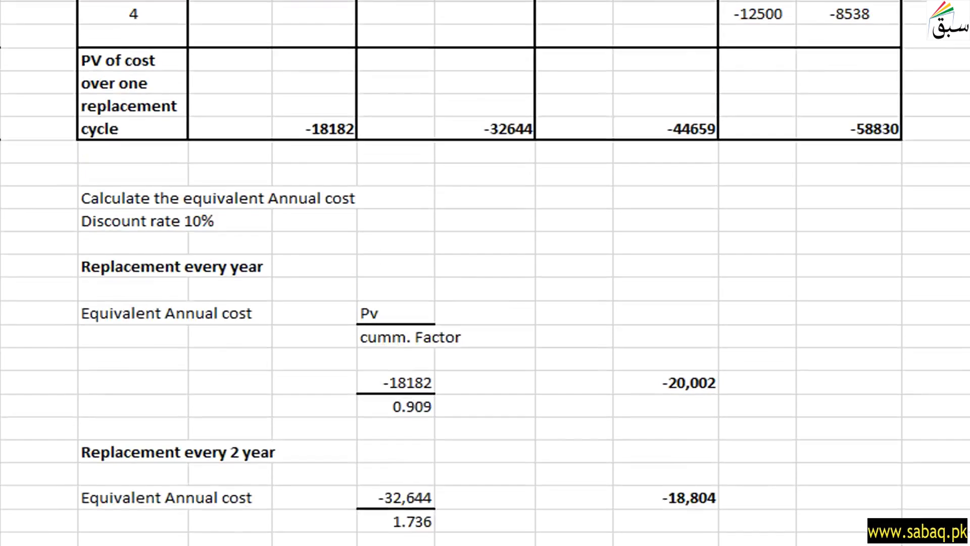
click(840, 188)
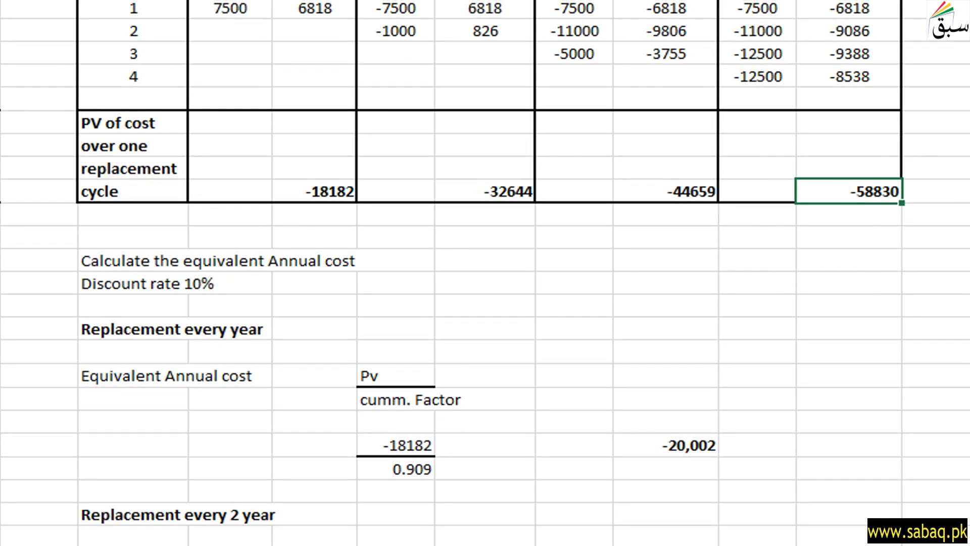
scroll(485, 272, down, 6)
scroll(576, 363, down, 2)
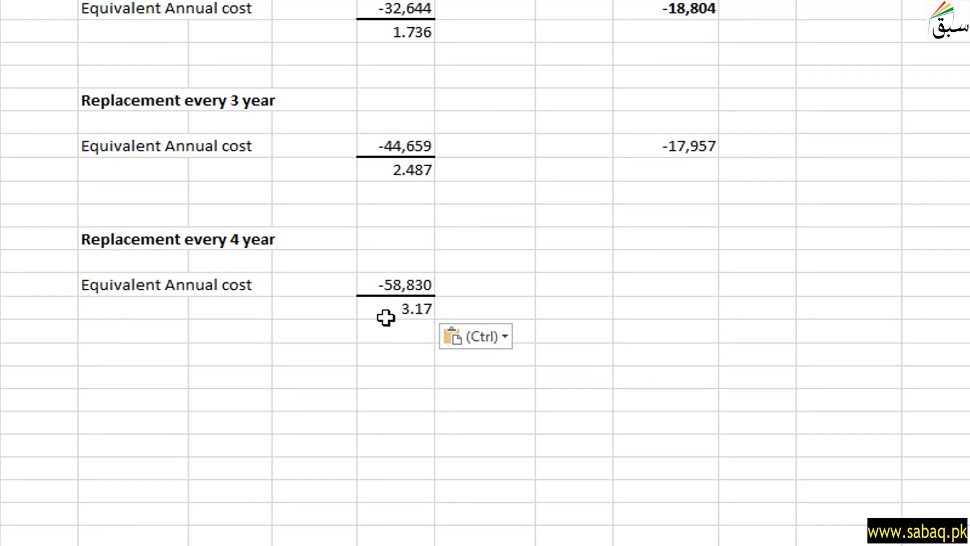
key(ctrl+s)
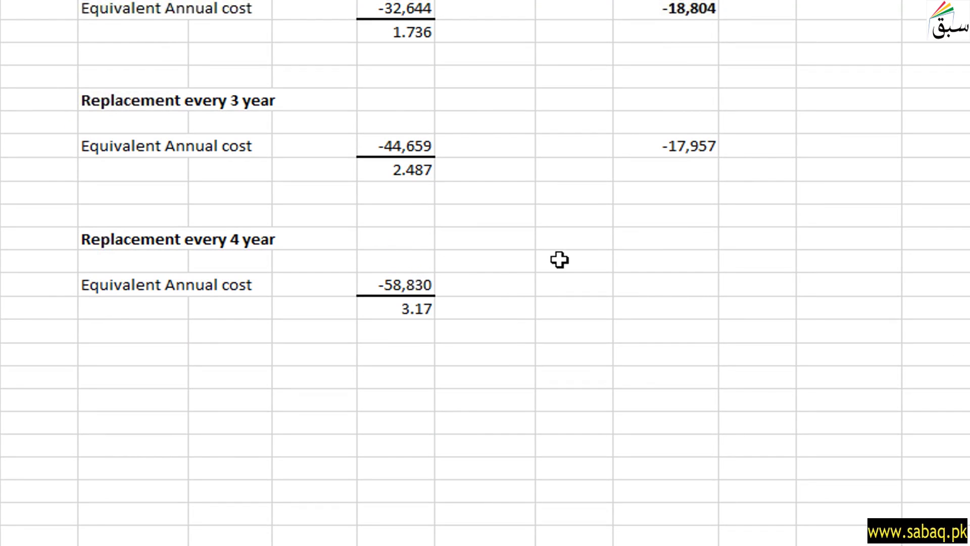
Paste -18,558 as the four-year equivalent annual cost, and make both the four-year and three-year results bold.
click(655, 283)
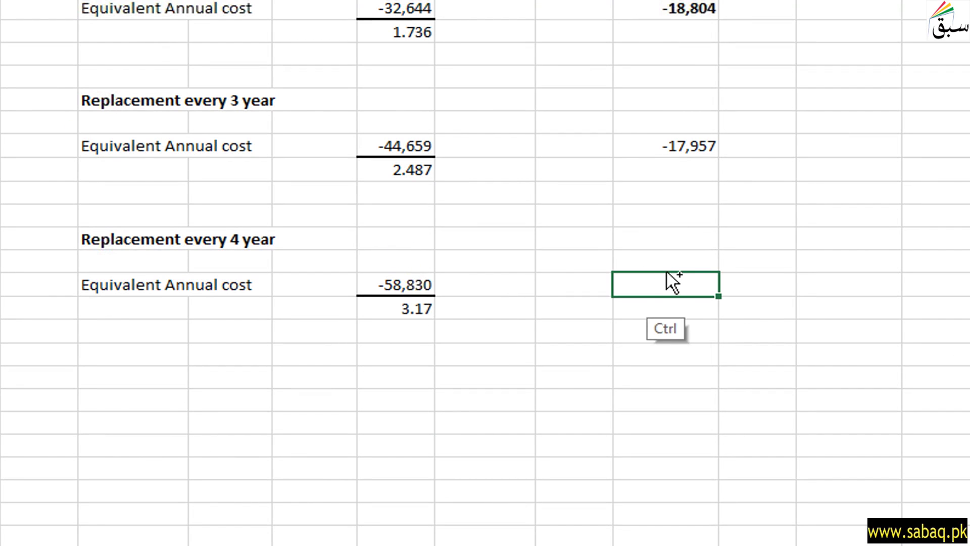
text(-18,558)
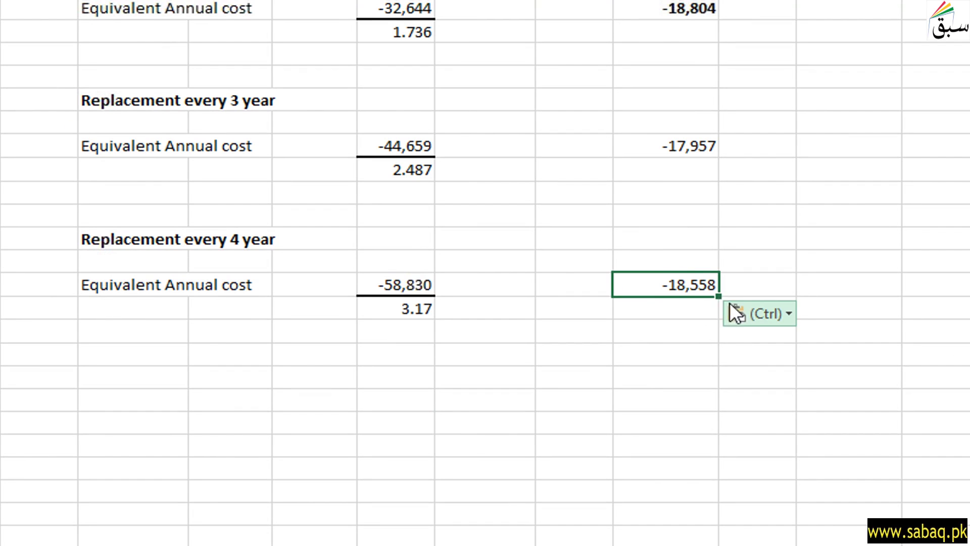
key(ctrl+b)
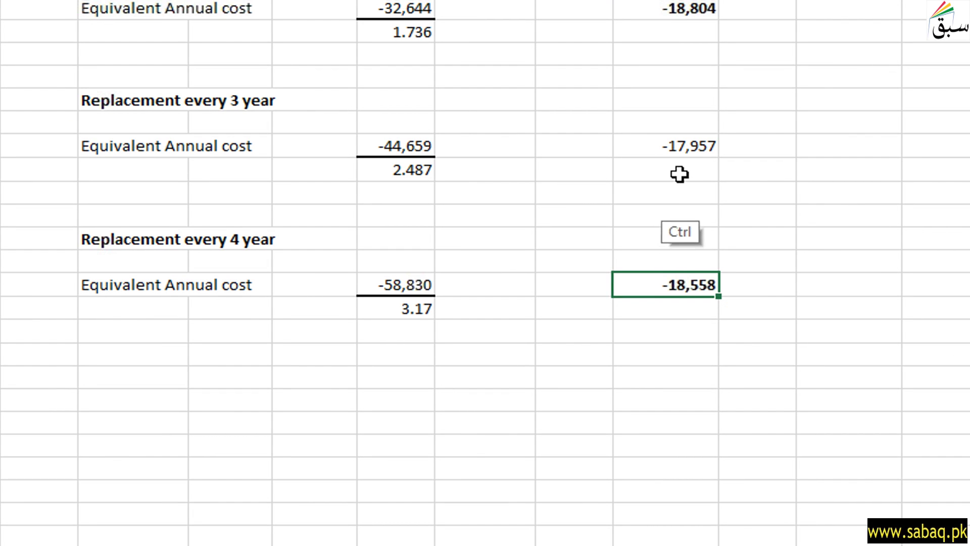
click(691, 148)
key(ctrl+b)
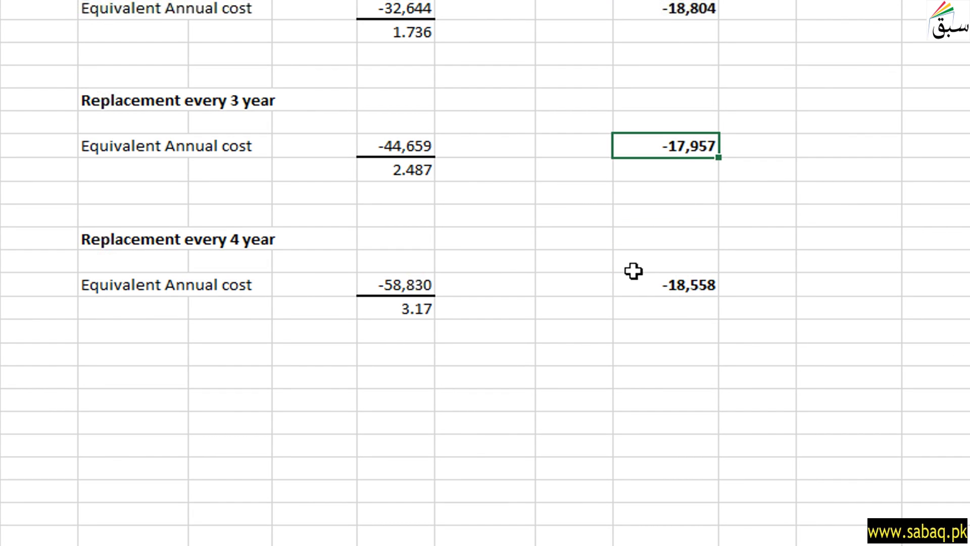
Compare the equivalent annual costs of all four replacement cycles, and highlight the three-year result with a light green fill.
scroll(485, 273, up, 4)
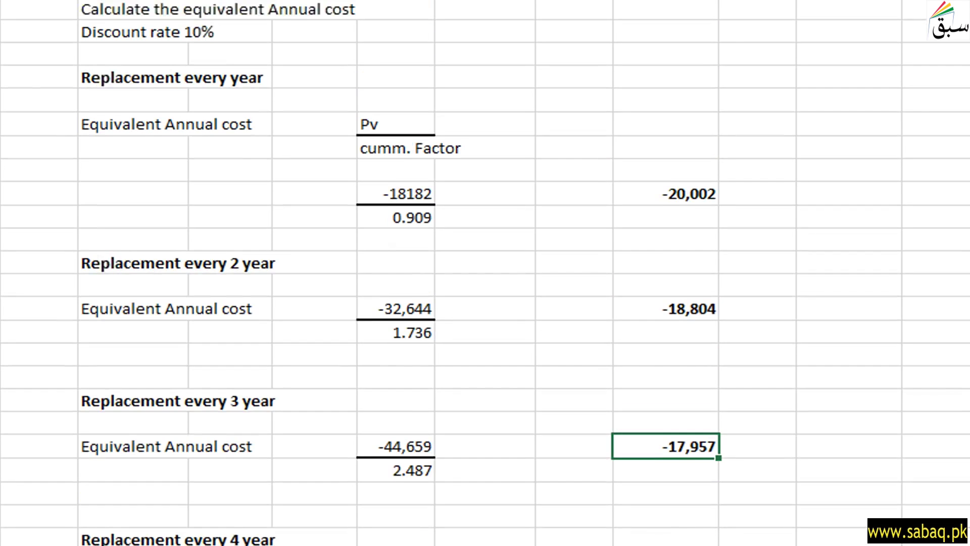
scroll(485, 273, down, 1)
scroll(485, 273, down, 1)
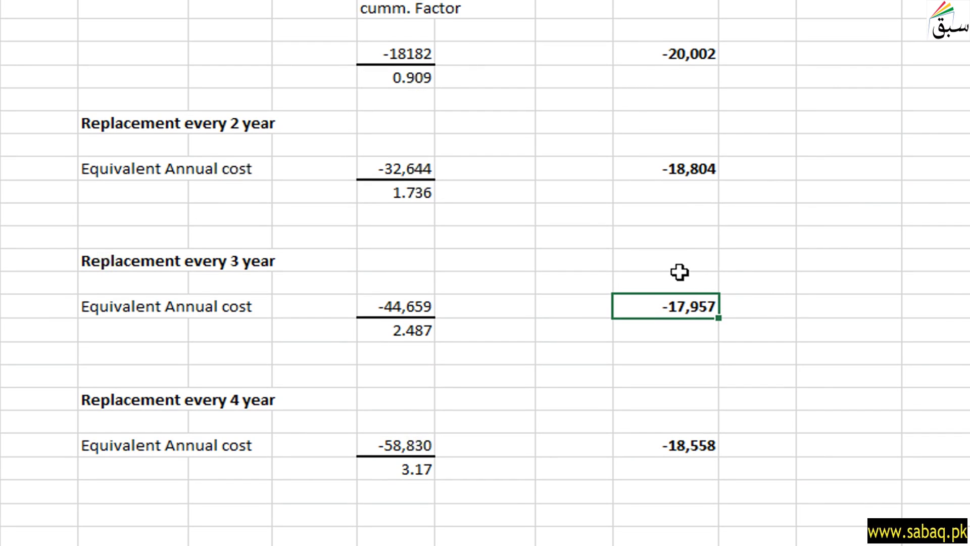
click(658, 53)
click(676, 178)
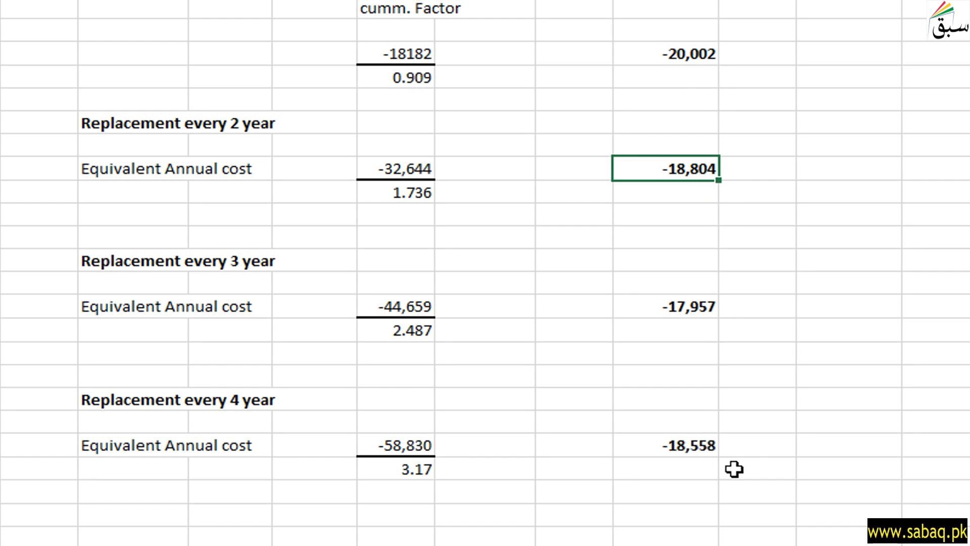
click(658, 308)
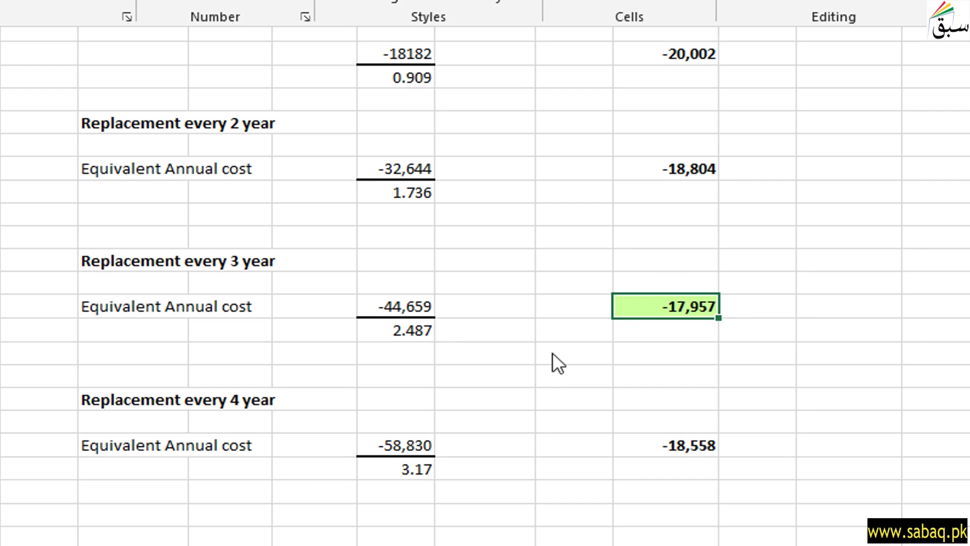
click(551, 375)
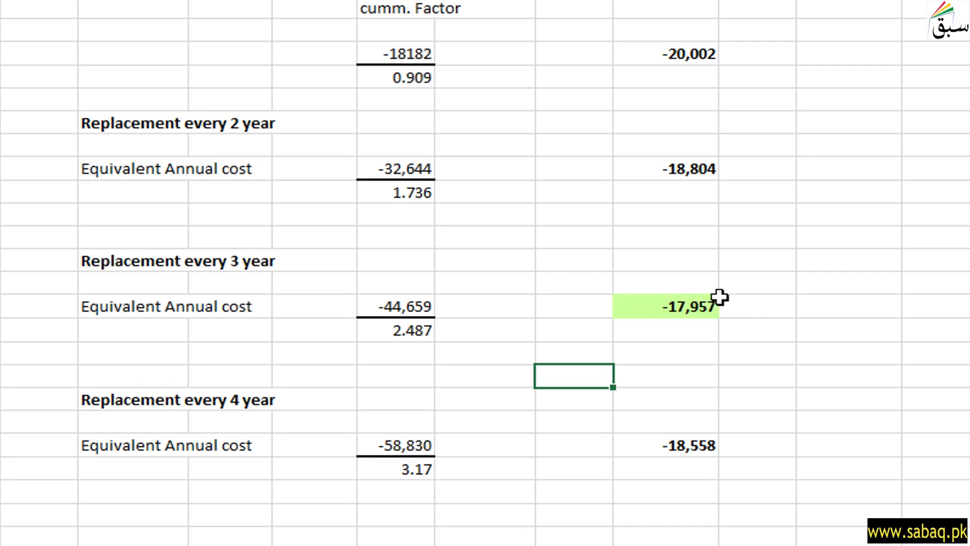
Add a bold "Lowest Annual cost" label two rows below the four-year calculation.
click(642, 316)
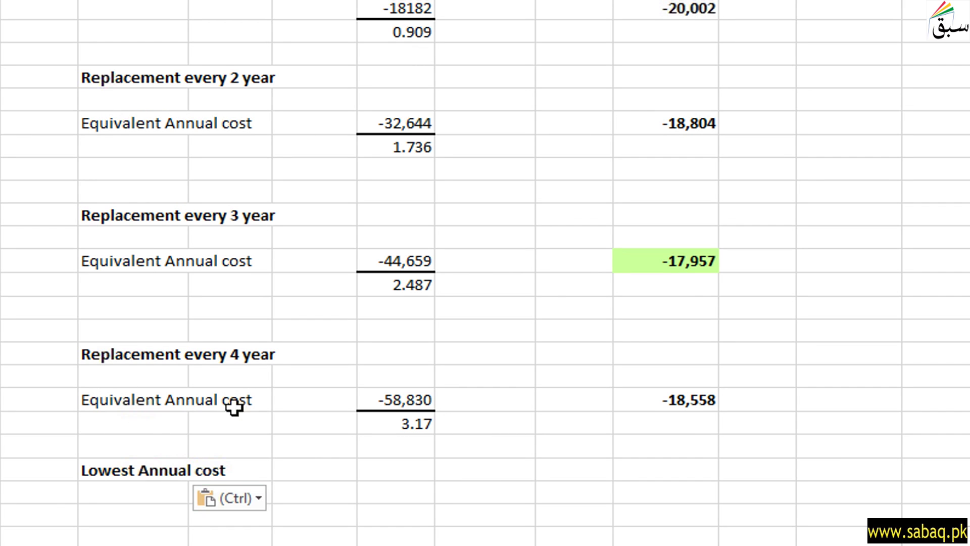
click(675, 270)
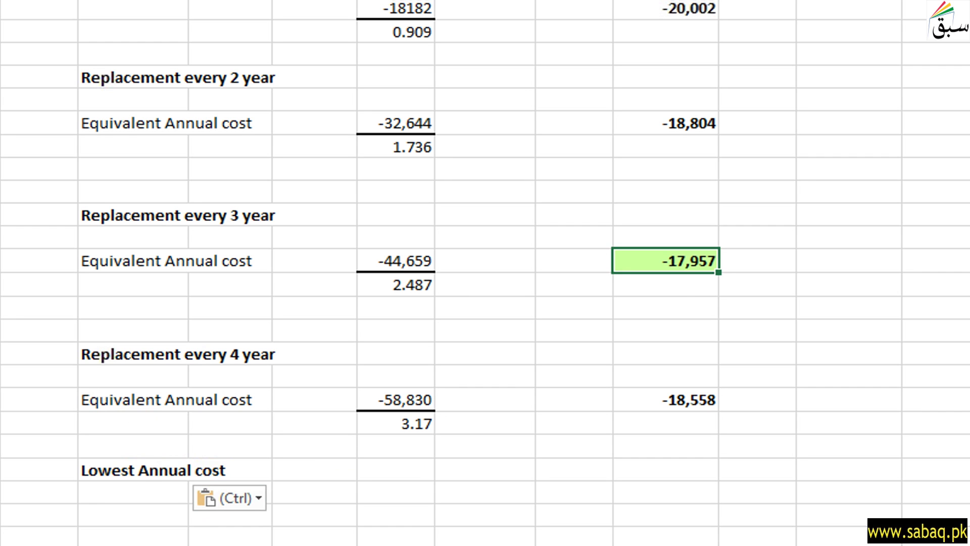
key(Escape)
scroll(485, 273, up, 5)
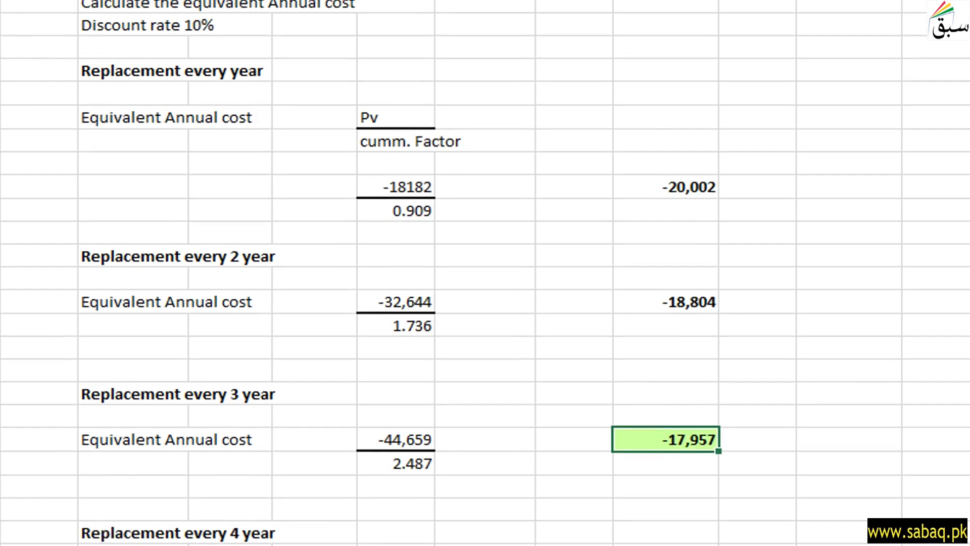
scroll(485, 272, up, 3)
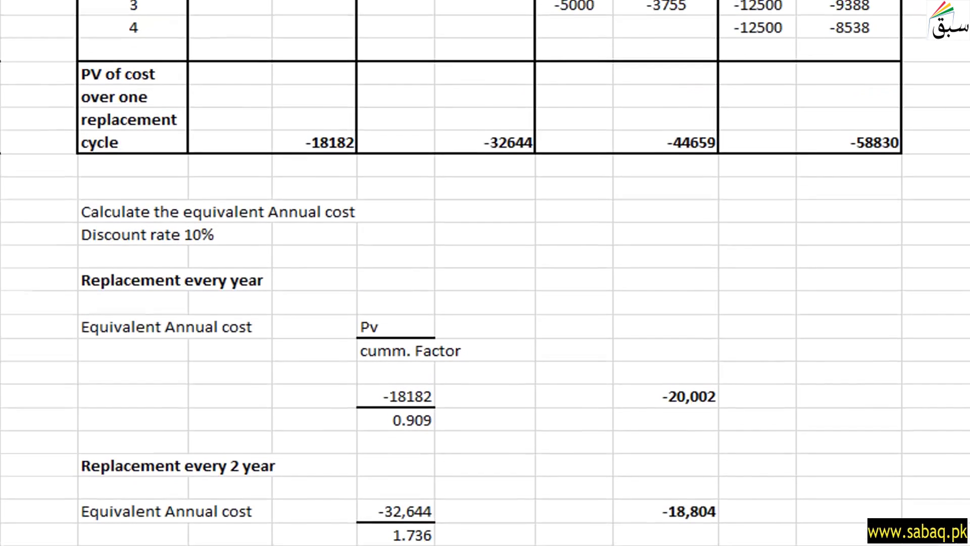
scroll(485, 273, up, 2)
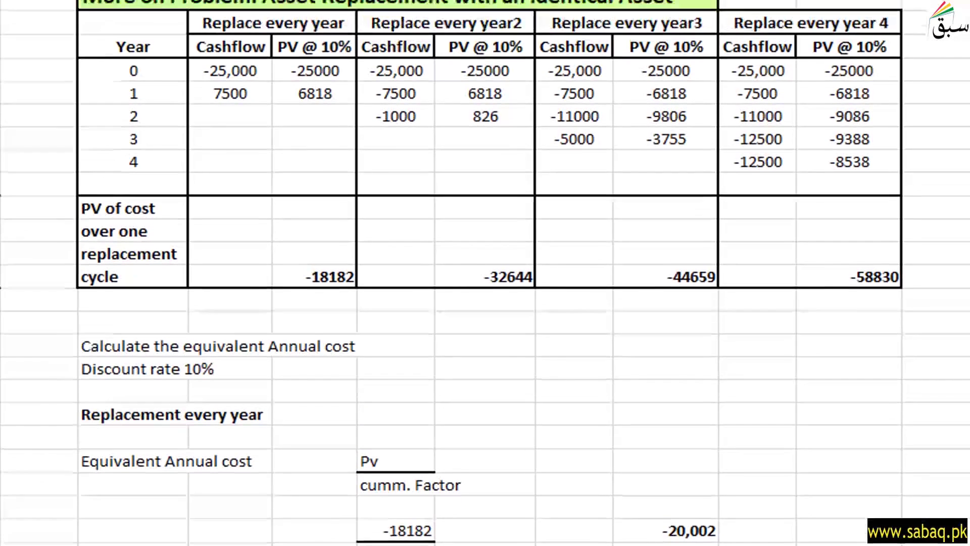